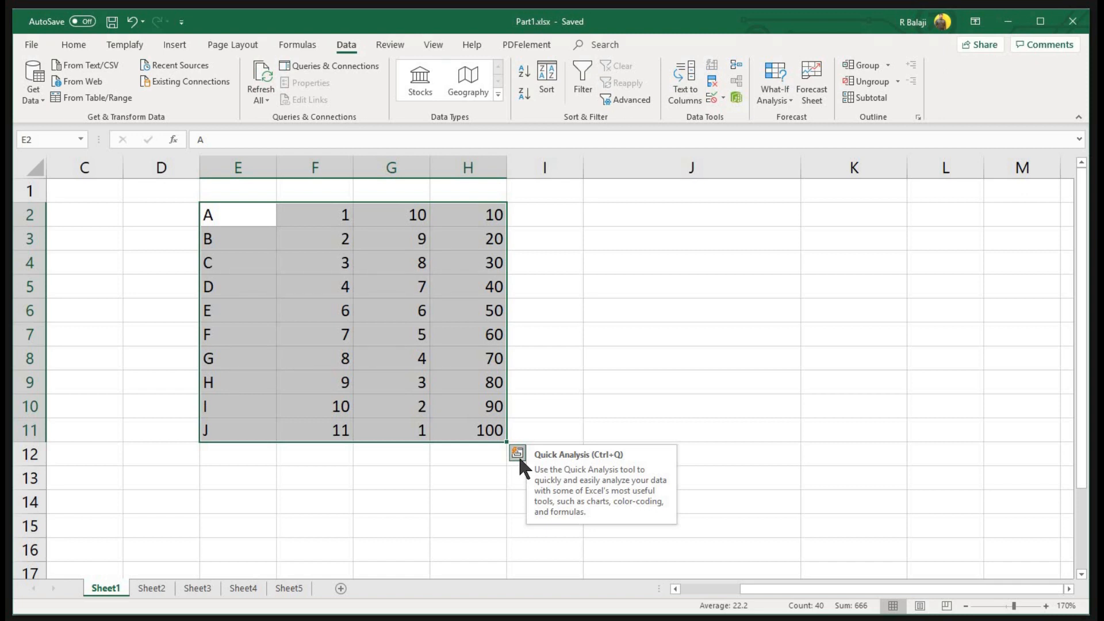
Browse the E2:H11 Quick Analysis Formatting, Charts, Totals, Tables and Sparklines options, ending on the chart suggestions
{"action": "left_click", "coordinate": [517, 454]}
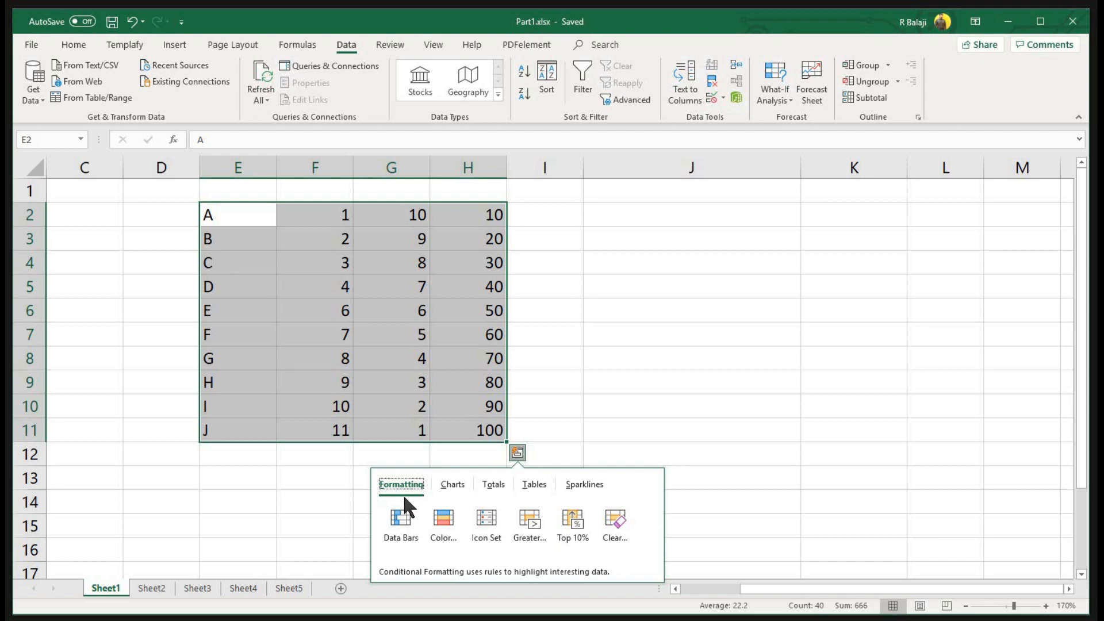
{"action": "left_click", "coordinate": [457, 492]}
{"action": "left_click", "coordinate": [500, 487]}
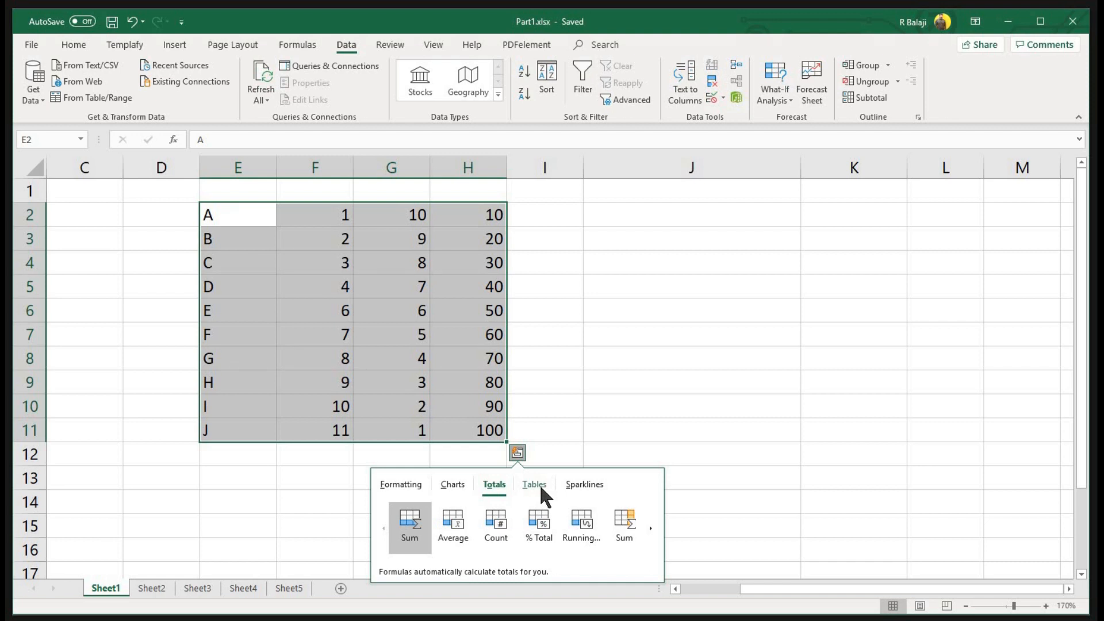
{"action": "left_click", "coordinate": [541, 487]}
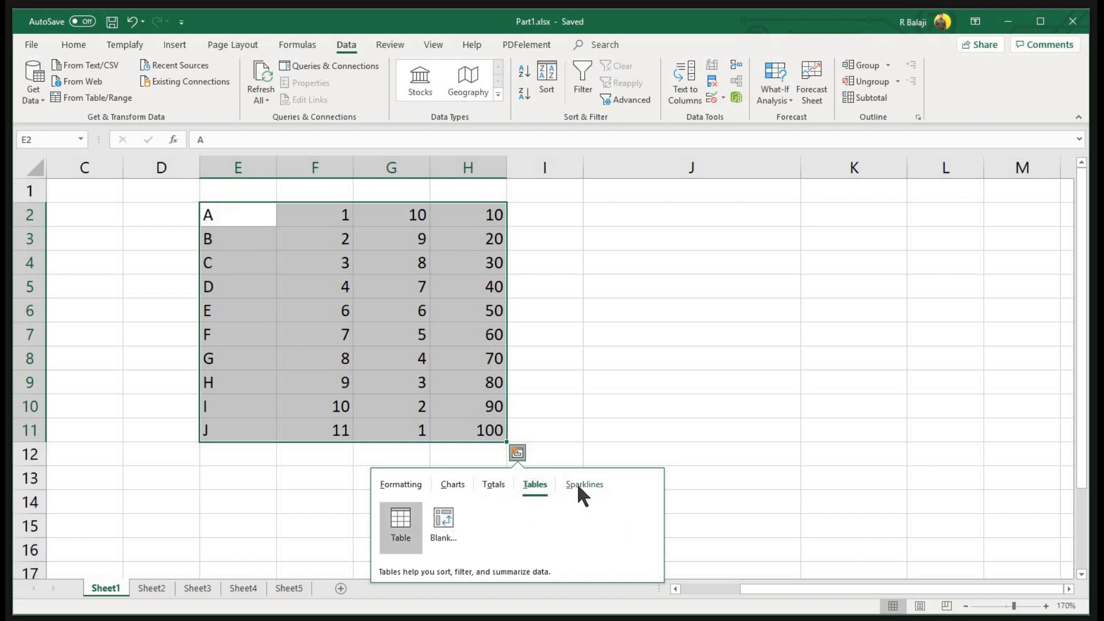
{"action": "left_click", "coordinate": [578, 486]}
{"action": "left_click", "coordinate": [405, 484]}
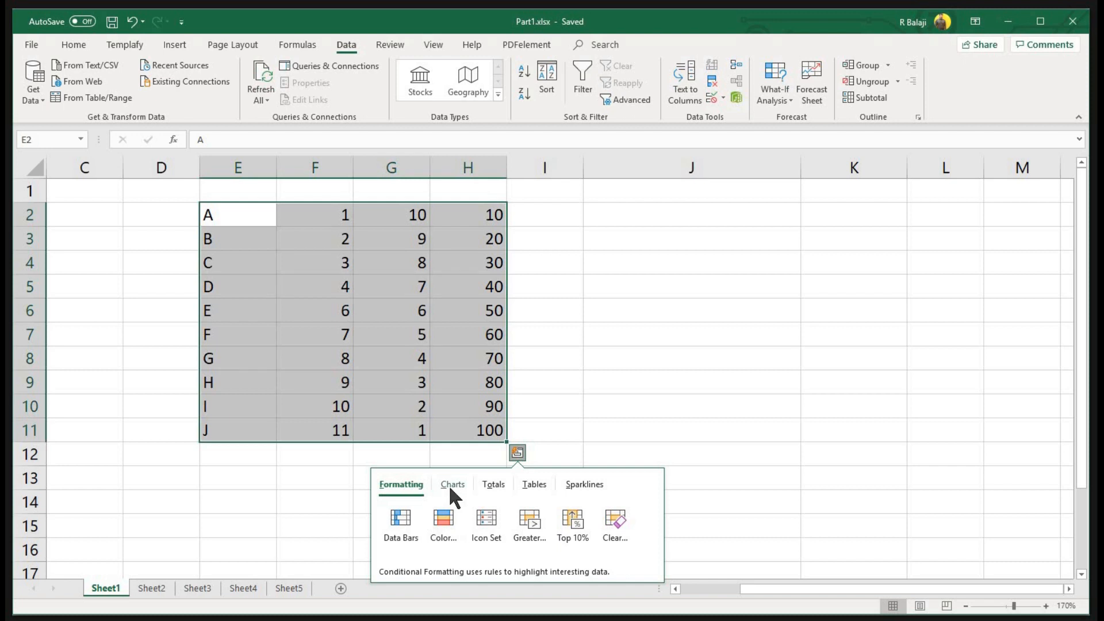
{"action": "left_click", "coordinate": [451, 486]}
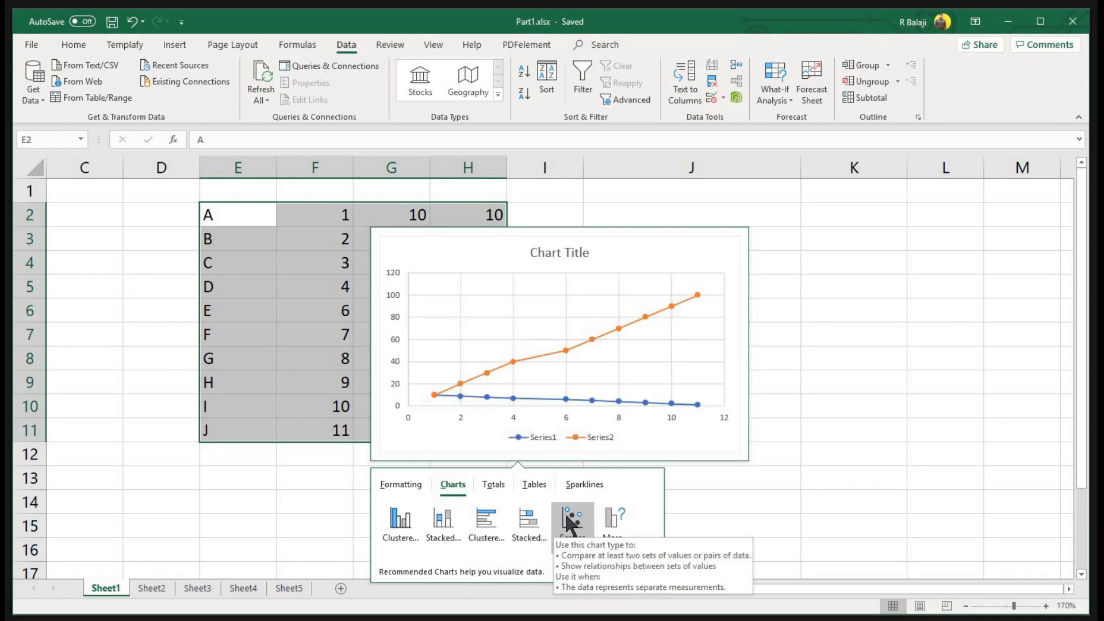
Insert a clustered column chart of E2:H11, then shrink it and place it beside the table
{"action": "left_click", "coordinate": [411, 515]}
{"action": "left_click_drag", "start_coordinate": [552, 210], "coordinate": [828, 183]}
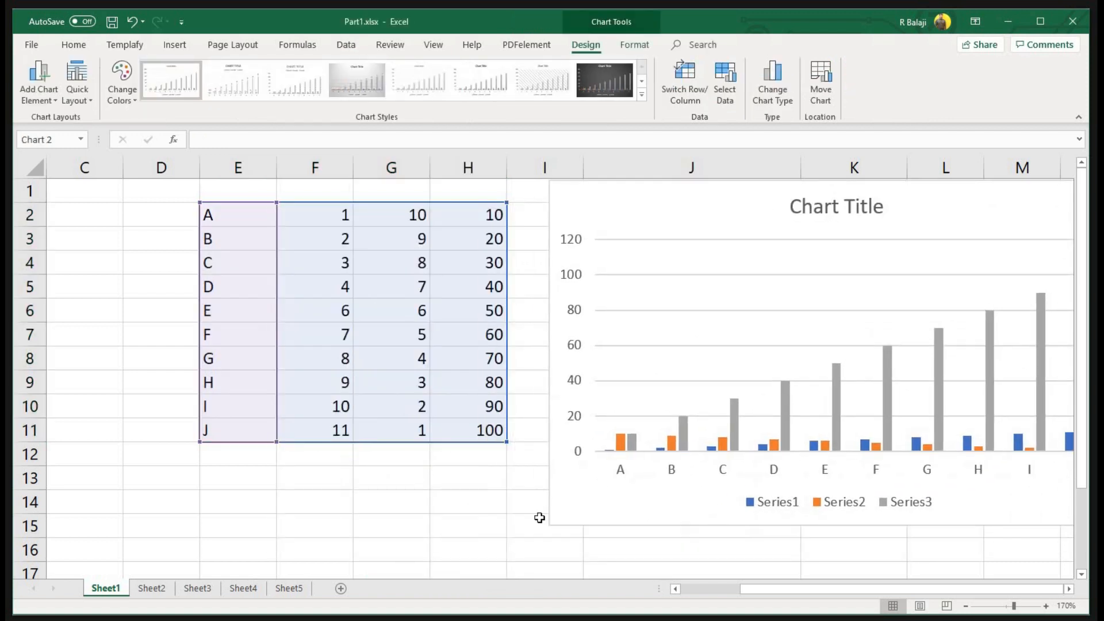
{"action": "left_click_drag", "start_coordinate": [723, 326], "coordinate": [624, 409]}
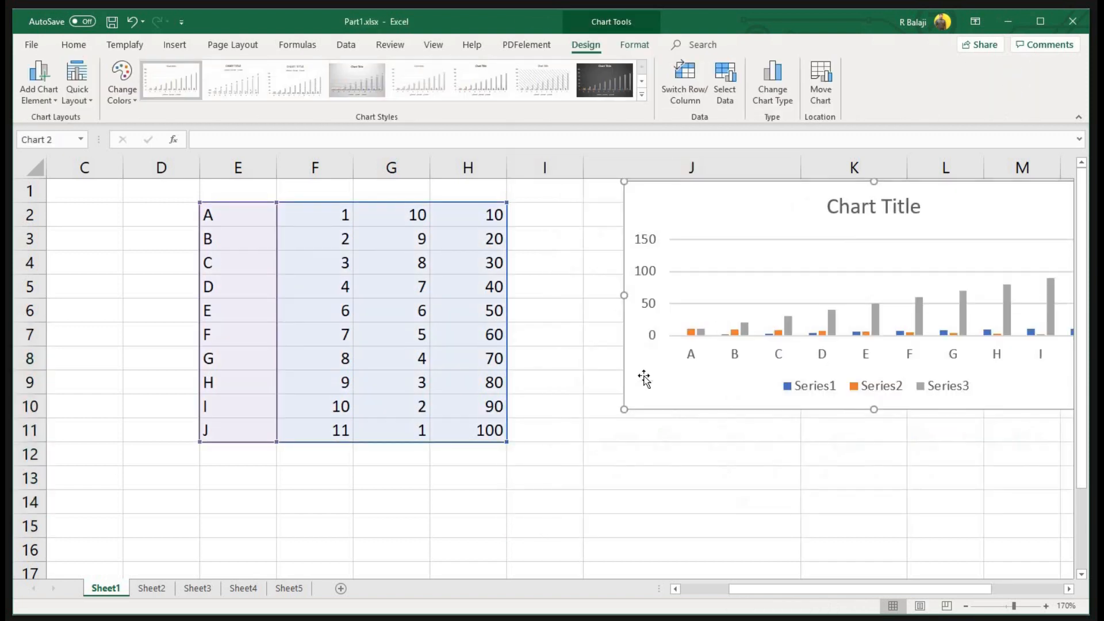
{"action": "left_click_drag", "start_coordinate": [661, 356], "coordinate": [622, 399]}
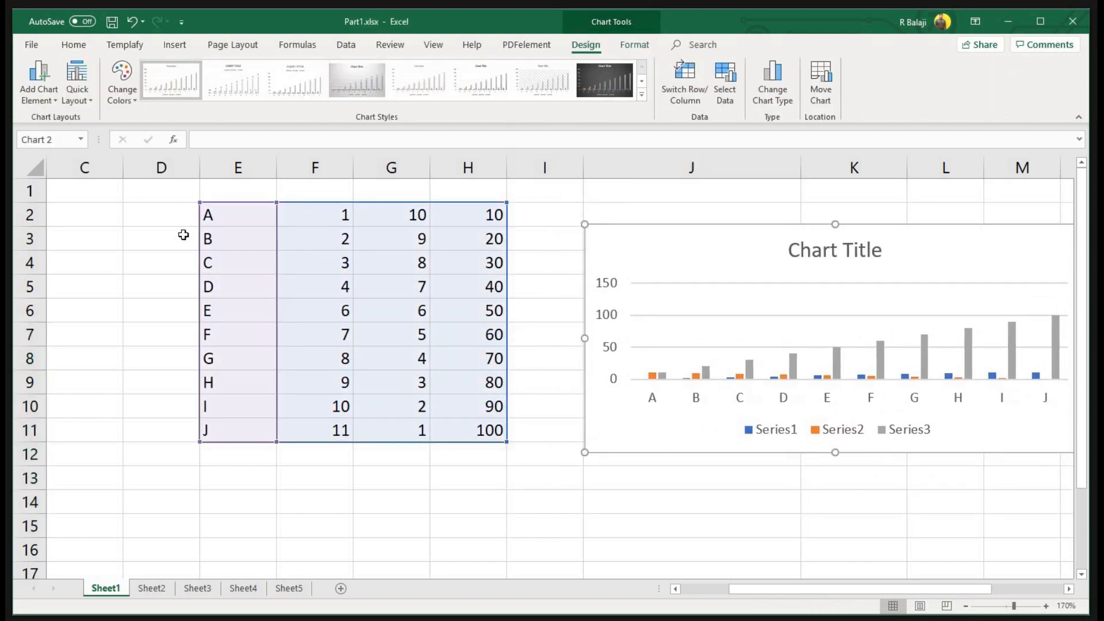
{"action": "left_click", "coordinate": [210, 216]}
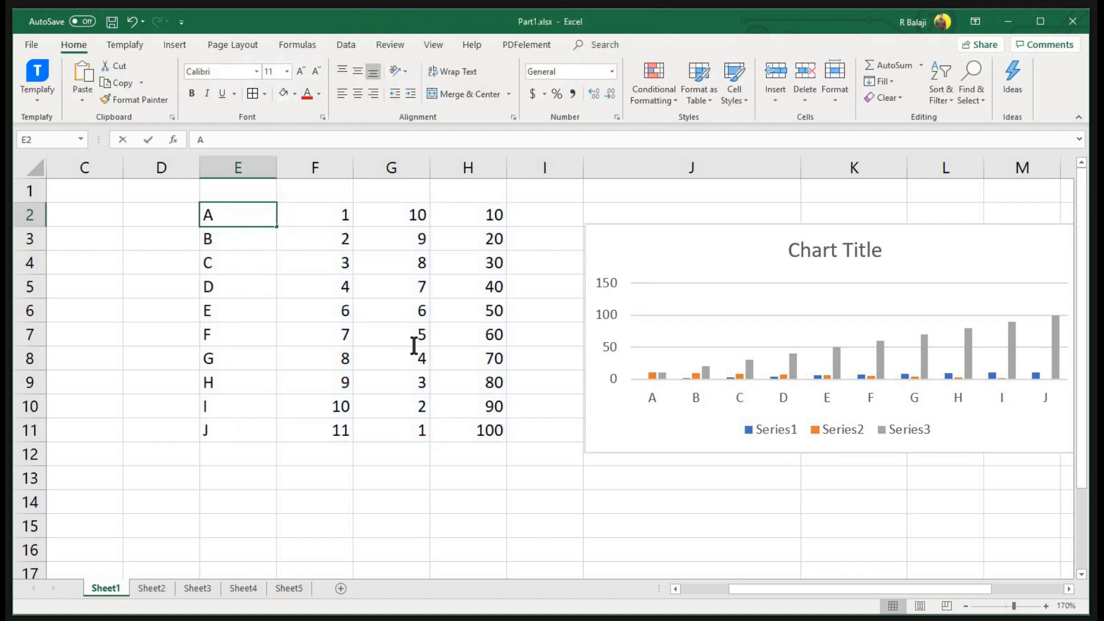
Convert the E2:H11 range into a formatted table through Quick Analysis Tables
{"action": "left_click_drag", "start_coordinate": [492, 428], "coordinate": [229, 212]}
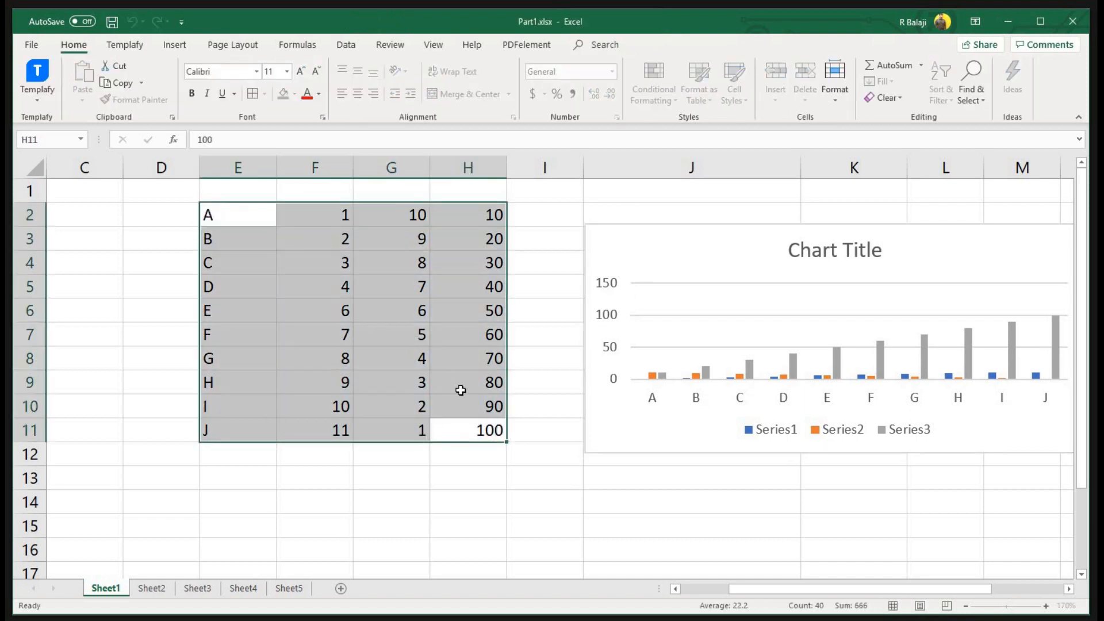
{"action": "left_click", "coordinate": [517, 453]}
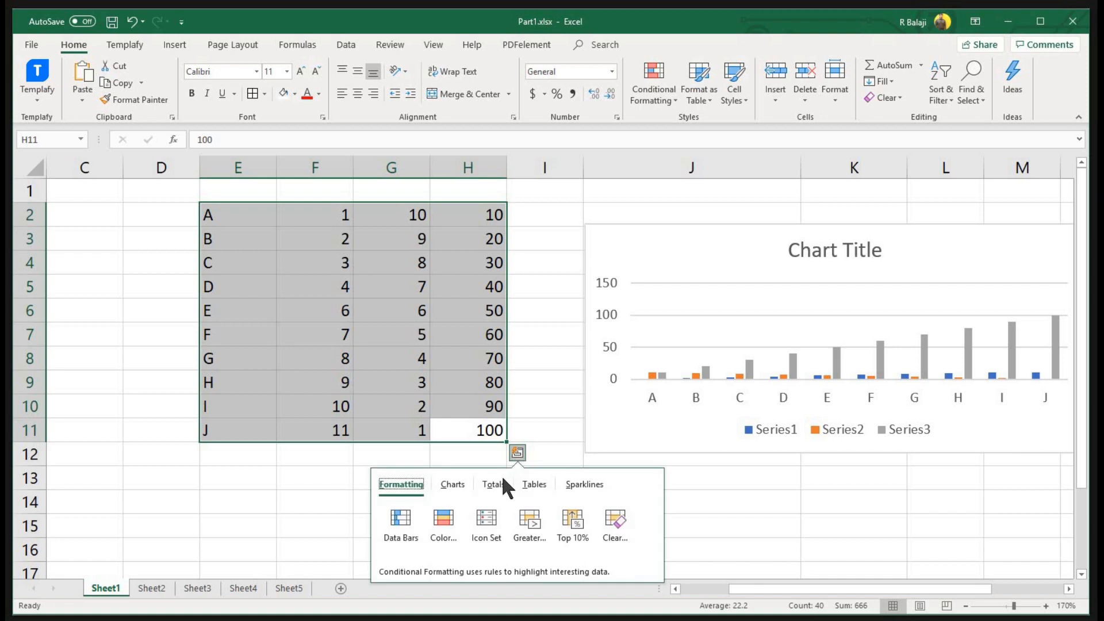
{"action": "left_click", "coordinate": [502, 479]}
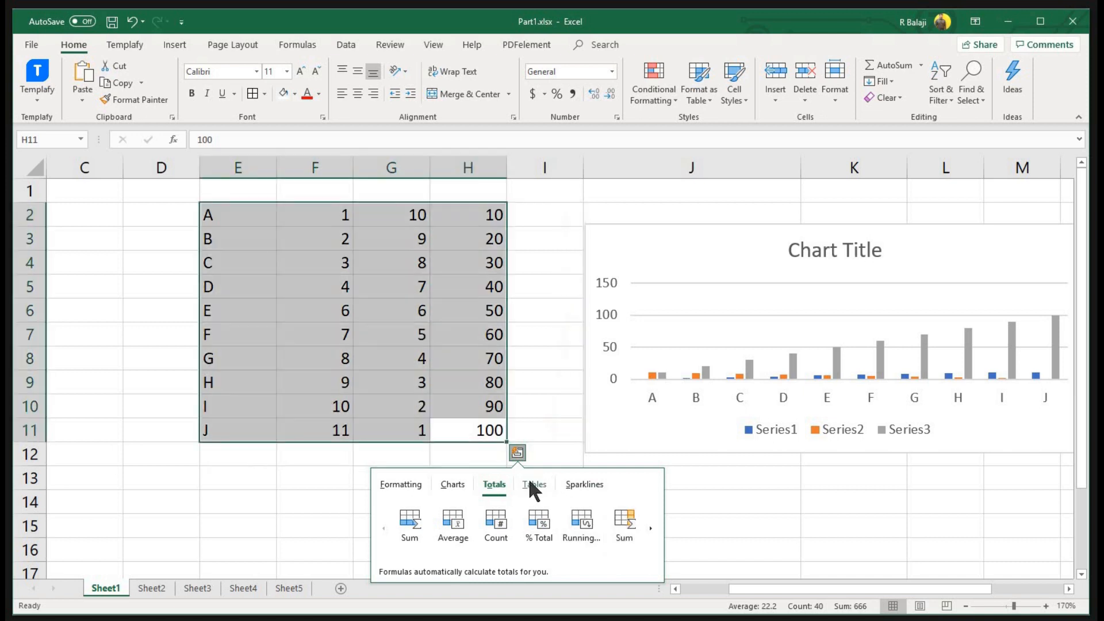
{"action": "left_click", "coordinate": [534, 484]}
{"action": "left_click", "coordinate": [402, 522]}
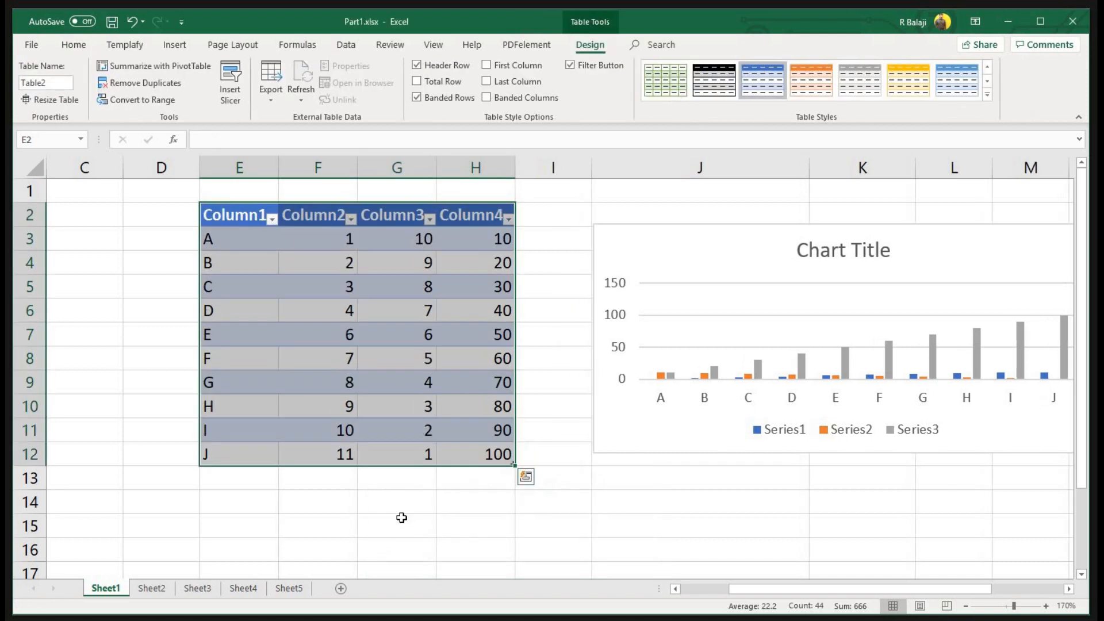
Open the Column2 filter and close it without filtering, then go to Sheet2
{"action": "left_click", "coordinate": [350, 218]}
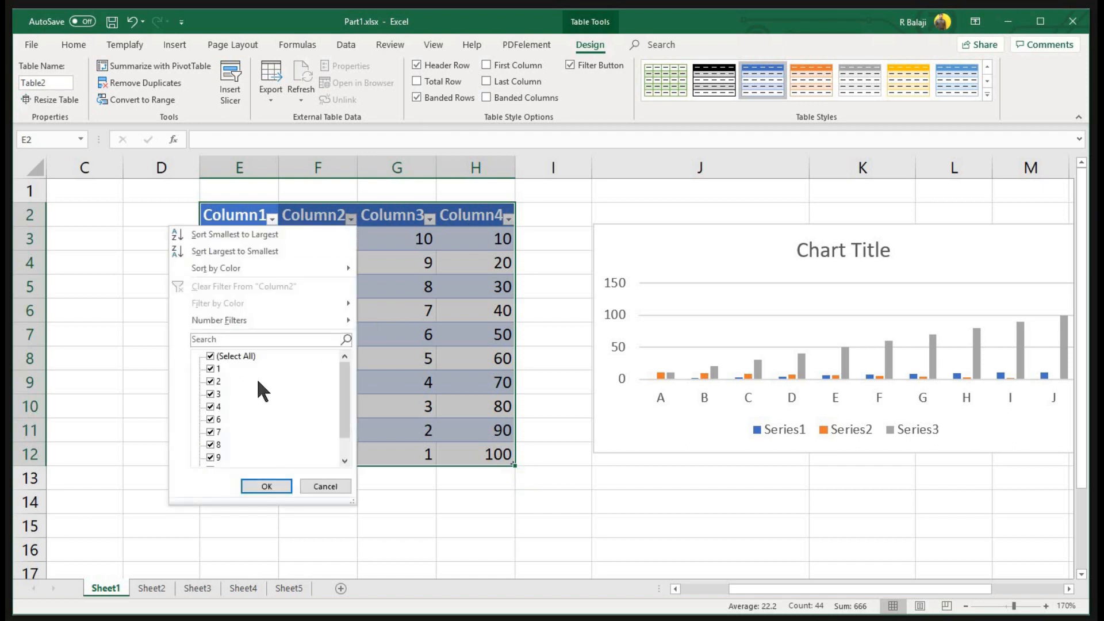
{"action": "left_click", "coordinate": [457, 319]}
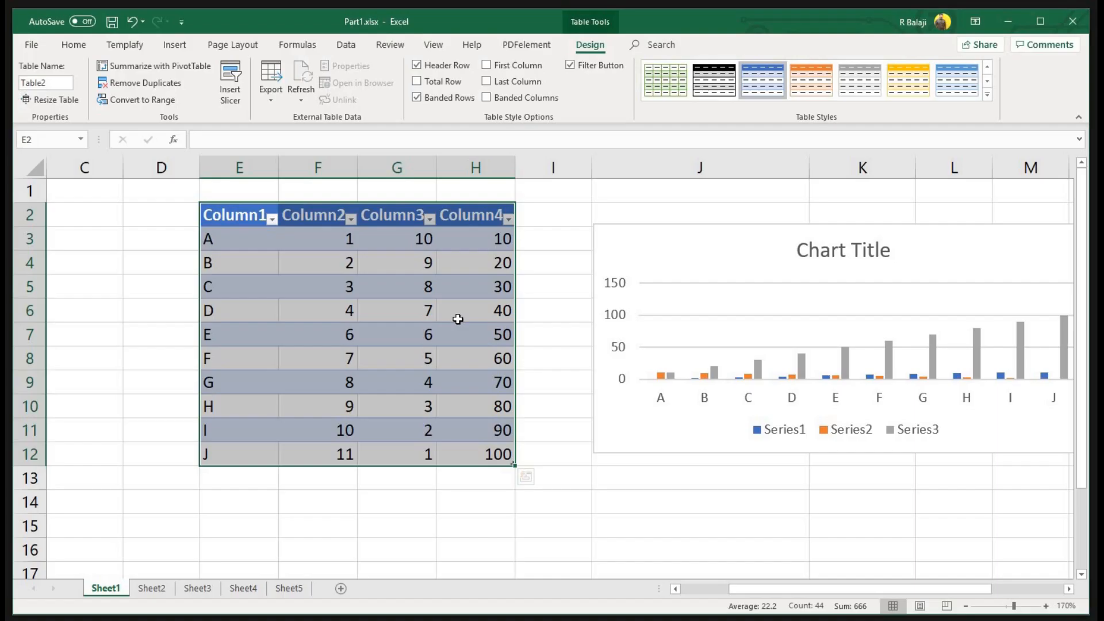
{"action": "left_click", "coordinate": [152, 587]}
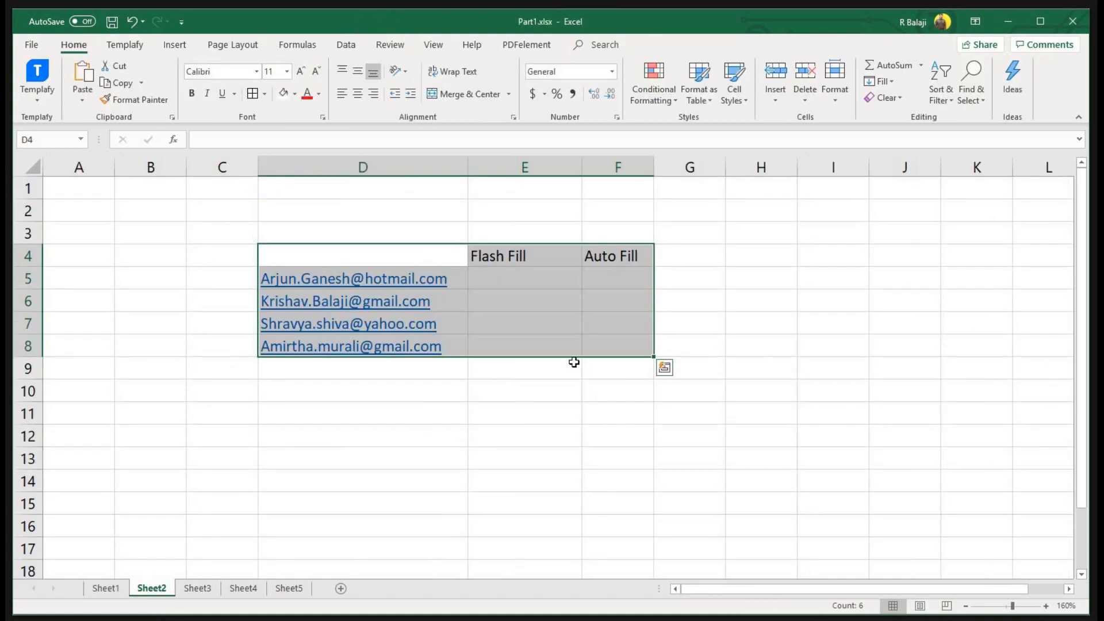
Enter the first person's full name in E5 and accept Flash Fill to fill names down E5:E8
{"action": "left_click", "coordinate": [569, 402]}
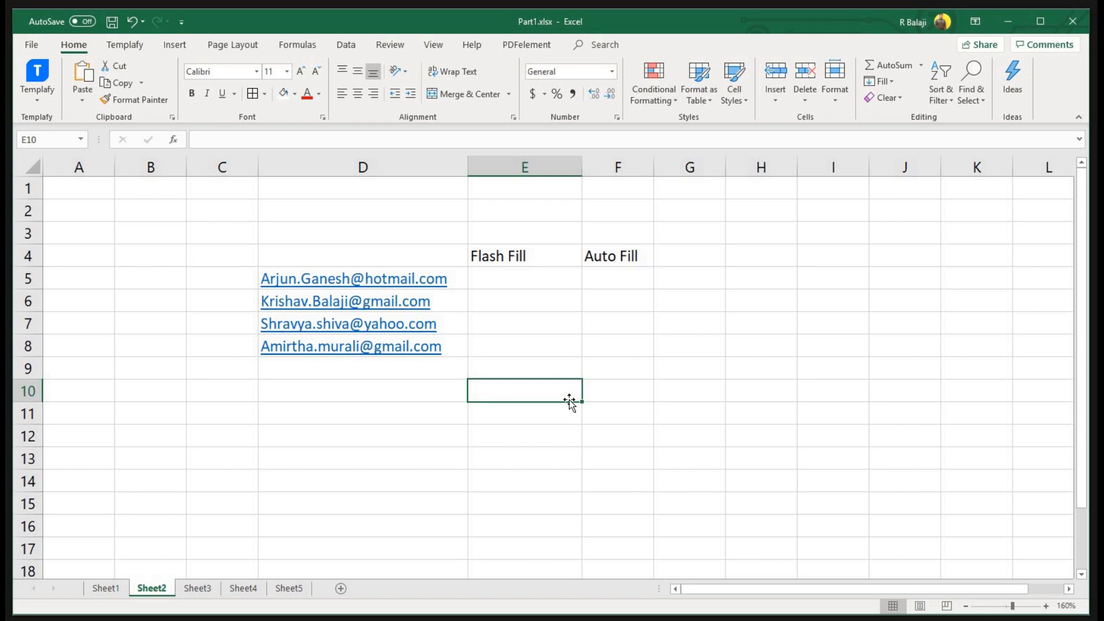
{"action": "left_click", "coordinate": [527, 278]}
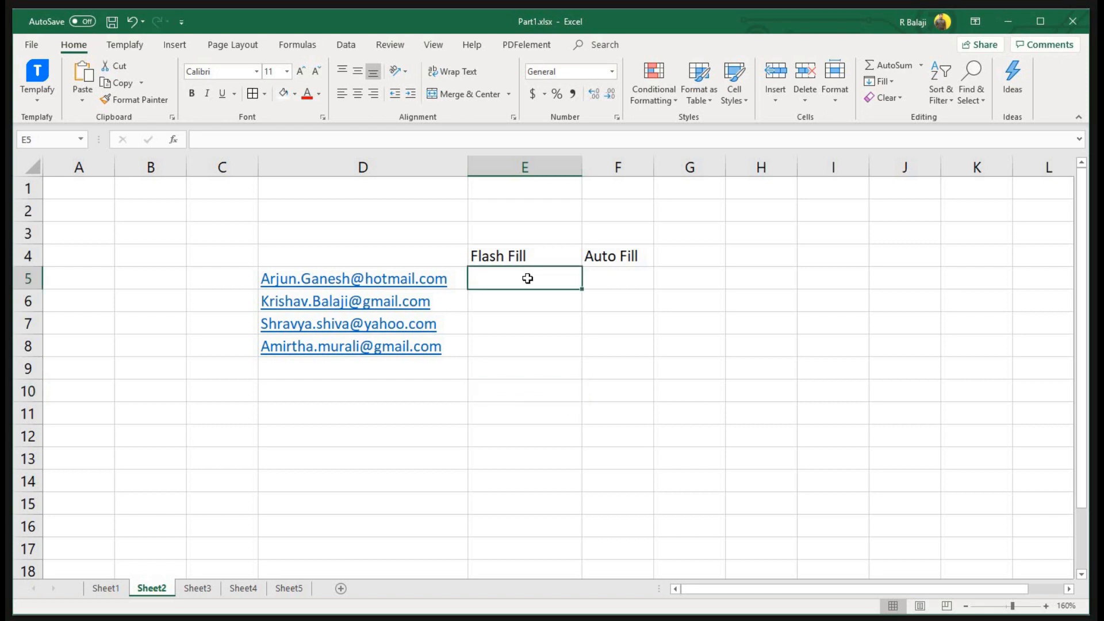
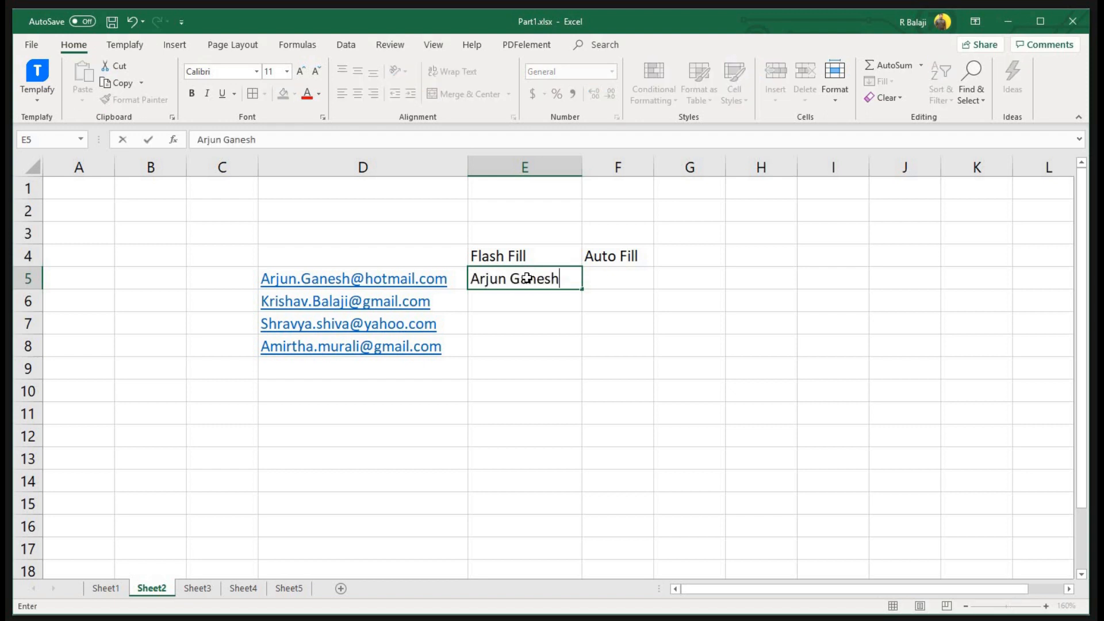
{"action": "key", "text": "Return"}
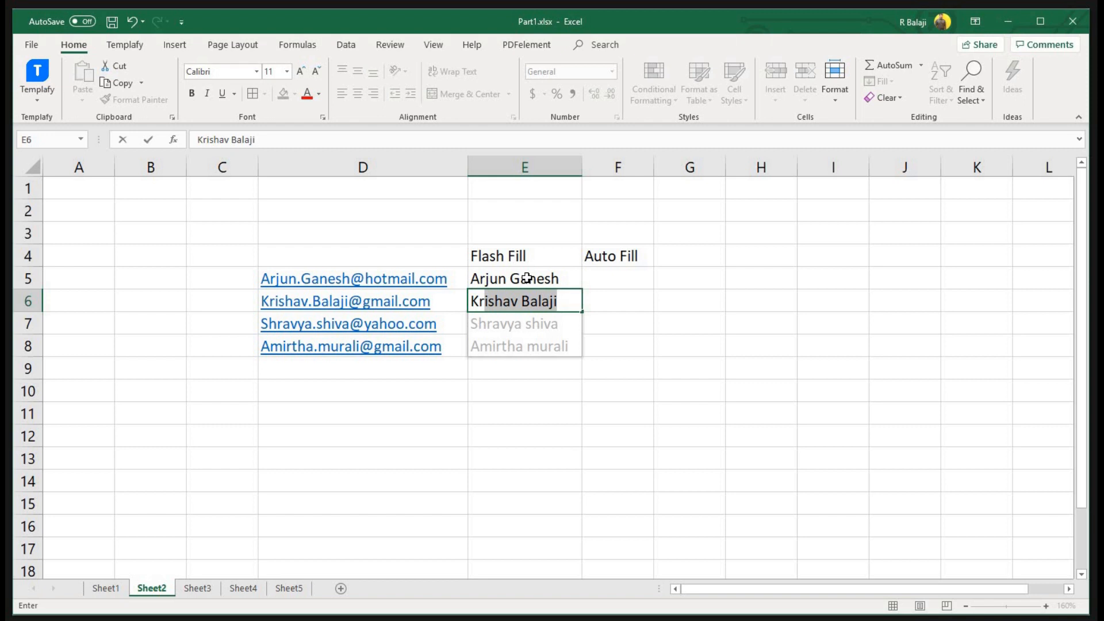
{"action": "key", "text": "Return"}
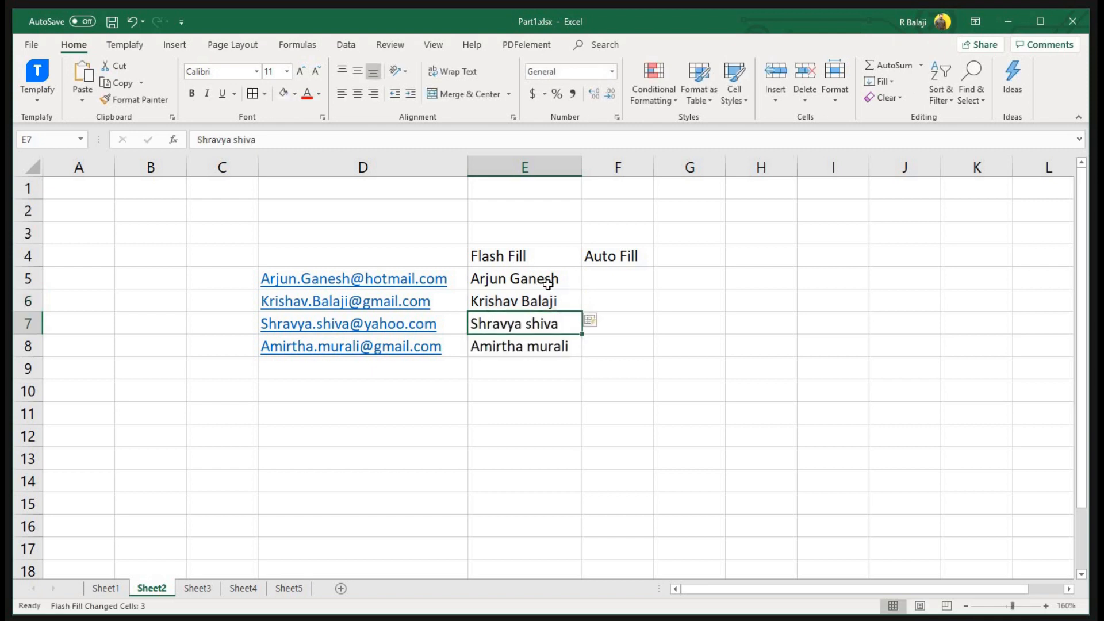
{"action": "left_click_drag", "start_coordinate": [543, 280], "coordinate": [545, 347]}
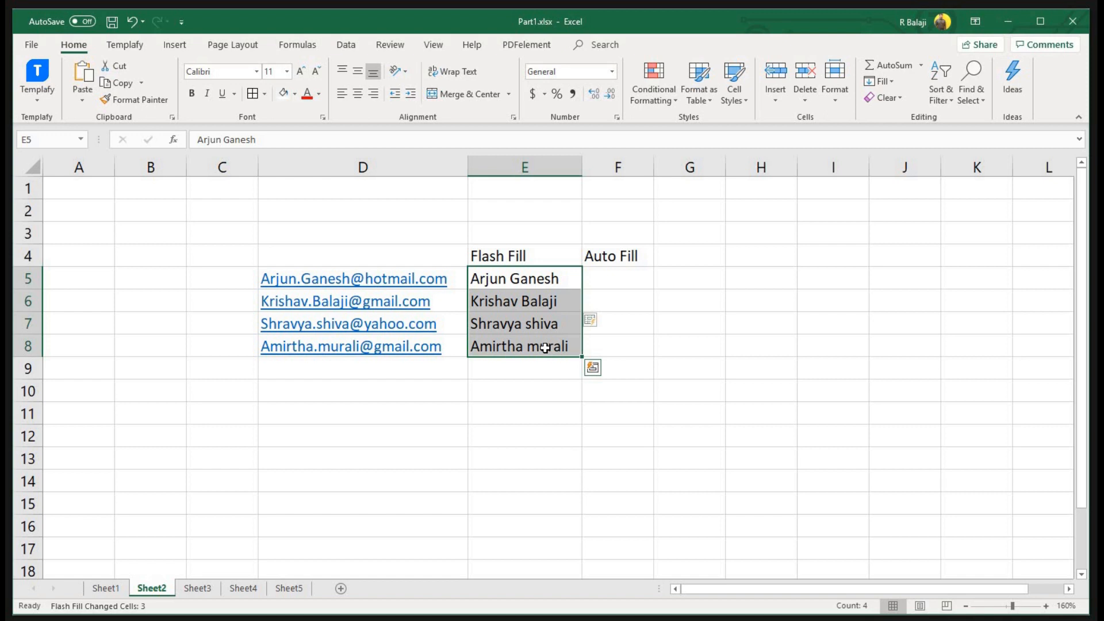
{"action": "left_click", "coordinate": [341, 45]}
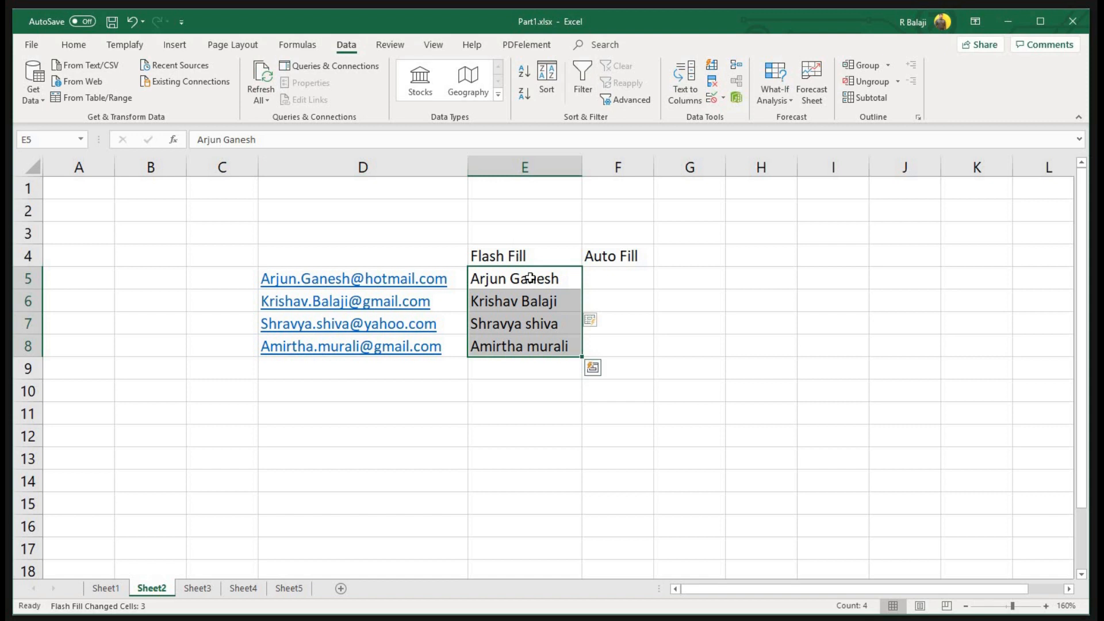
{"action": "left_click", "coordinate": [613, 275]}
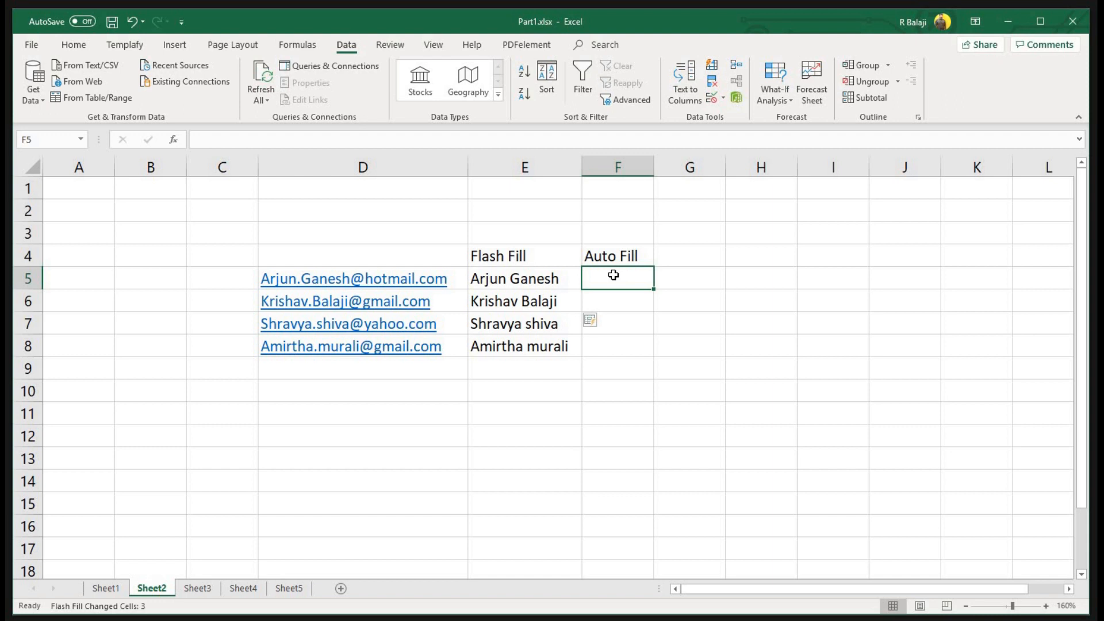
Enter 1, 2, 3 in F5:F7 and drag the series down to F15
{"action": "type", "text": "1"}
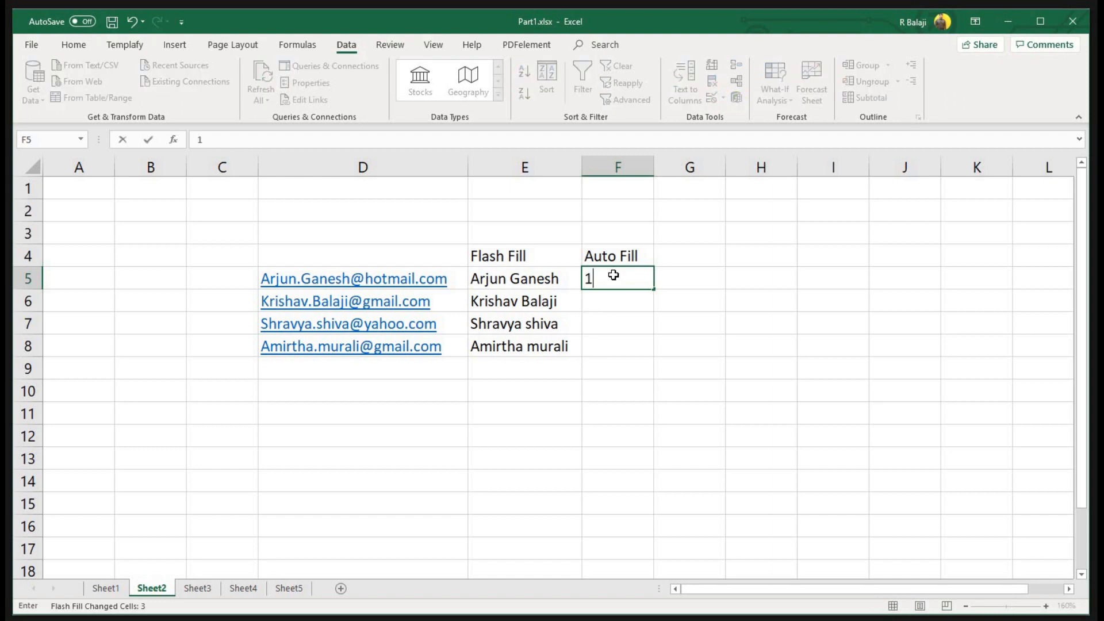
{"action": "key", "text": "Return"}
{"action": "type", "text": "2"}
{"action": "key", "text": "Return"}
{"action": "type", "text": "3"}
{"action": "key", "text": "Return"}
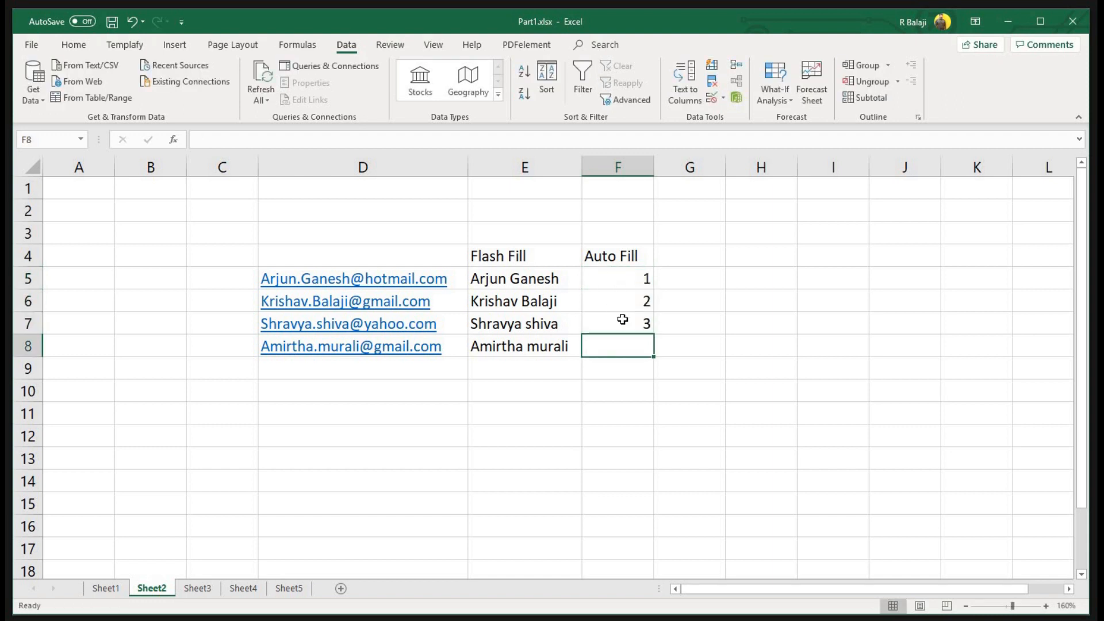
{"action": "left_click_drag", "start_coordinate": [618, 279], "coordinate": [646, 508]}
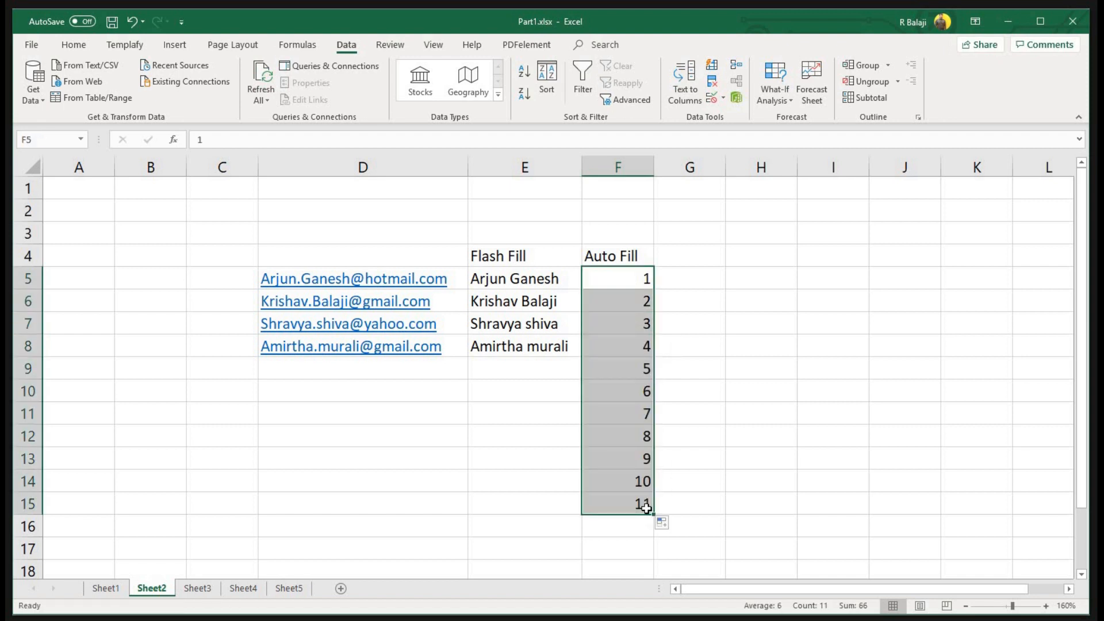
Highlight the e-mail addresses, the extracted names and the Flash Fill and Auto Fill headings
{"action": "left_click_drag", "start_coordinate": [362, 255], "coordinate": [408, 351]}
{"action": "left_click_drag", "start_coordinate": [536, 280], "coordinate": [537, 344]}
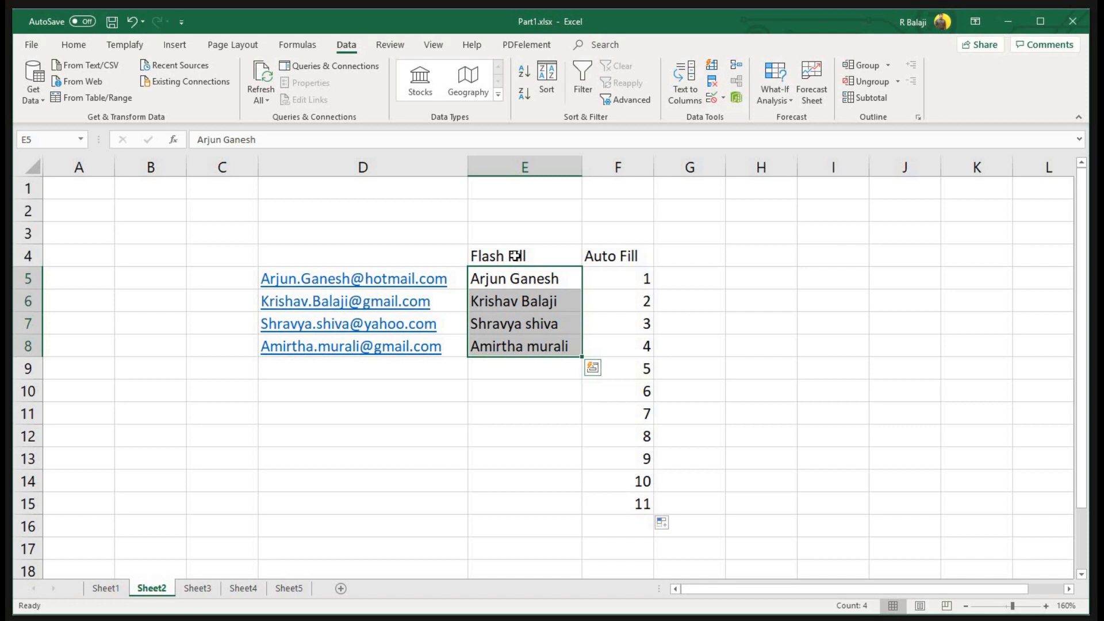
{"action": "left_click_drag", "start_coordinate": [518, 255], "coordinate": [604, 260]}
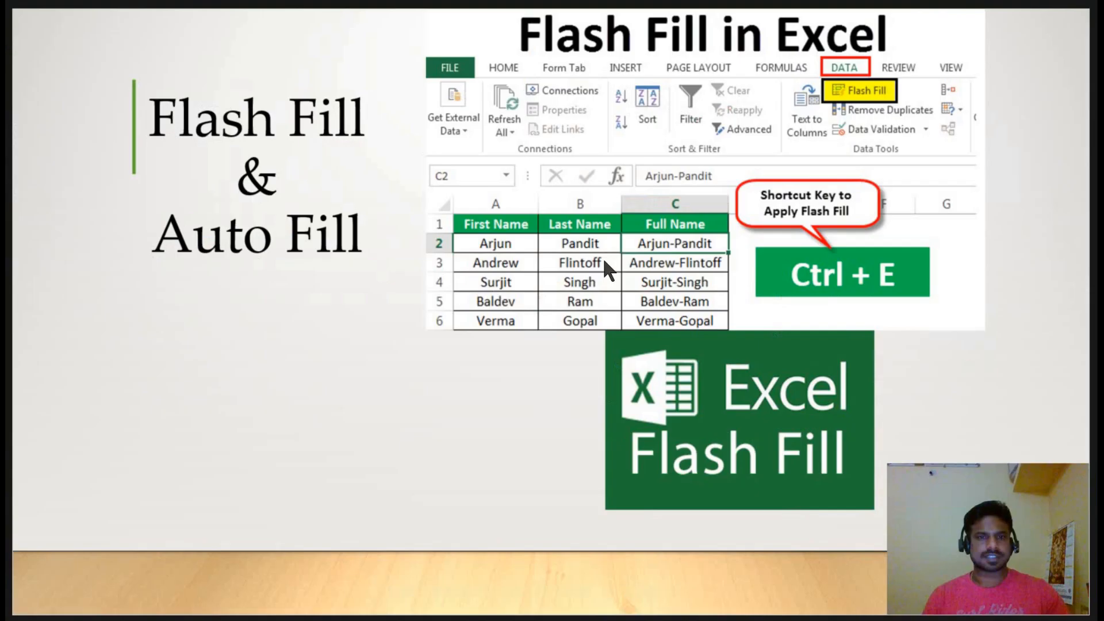
Advance to the 'Auto Fit Column Width' slide and switch back to Excel
{"action": "key", "text": "Right"}
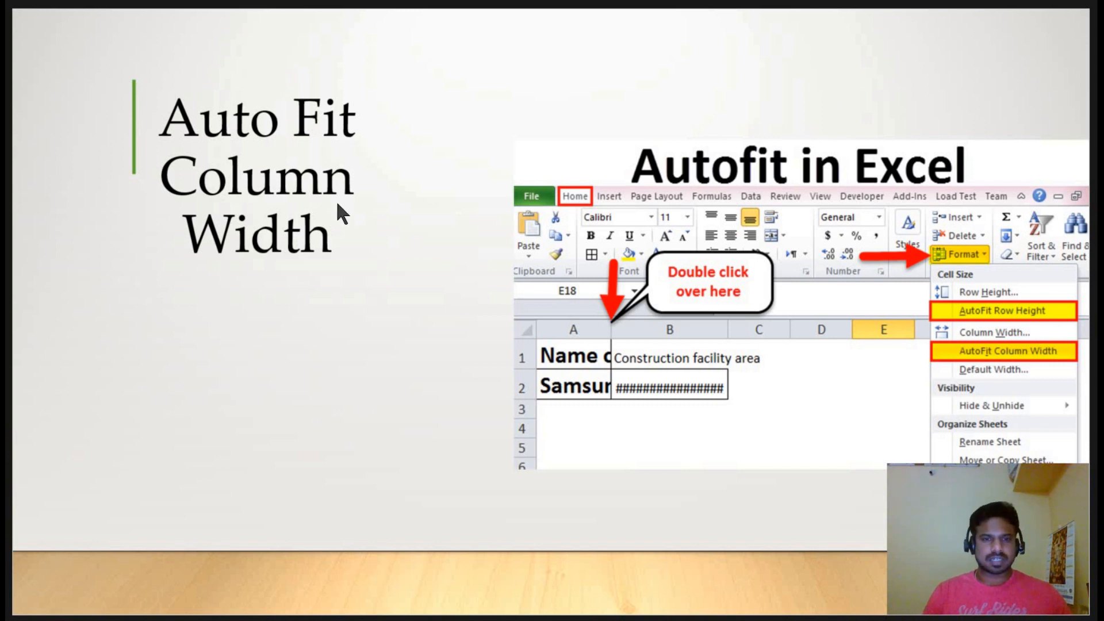
{"action": "key", "text": "alt+Tab"}
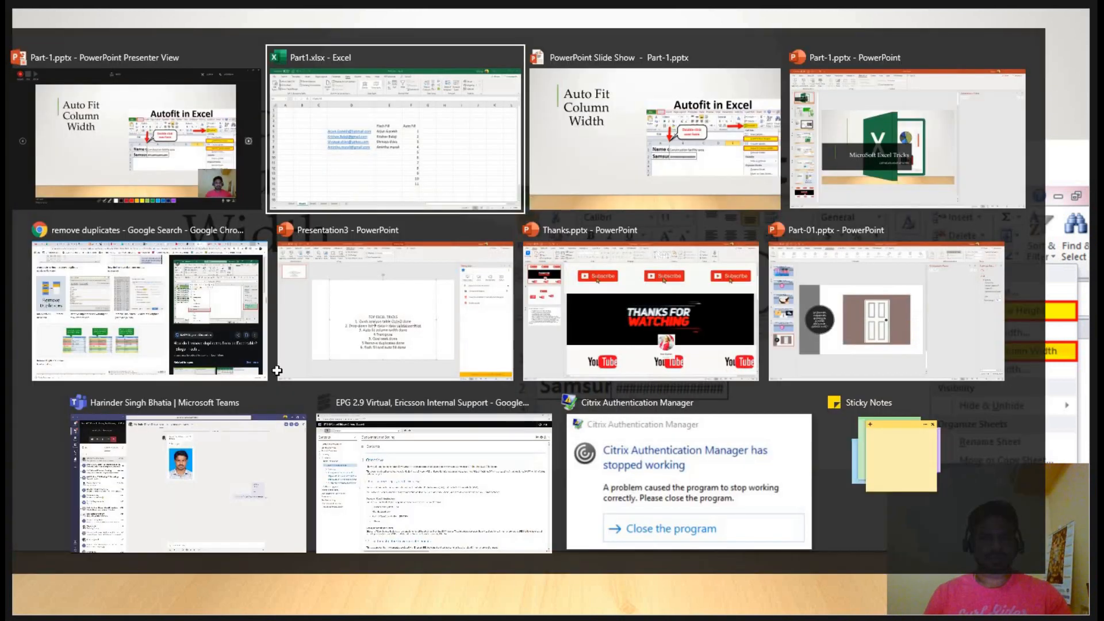
Give the Sheet2 table D4:F9 all borders and copy it
{"action": "left_click", "coordinate": [204, 587]}
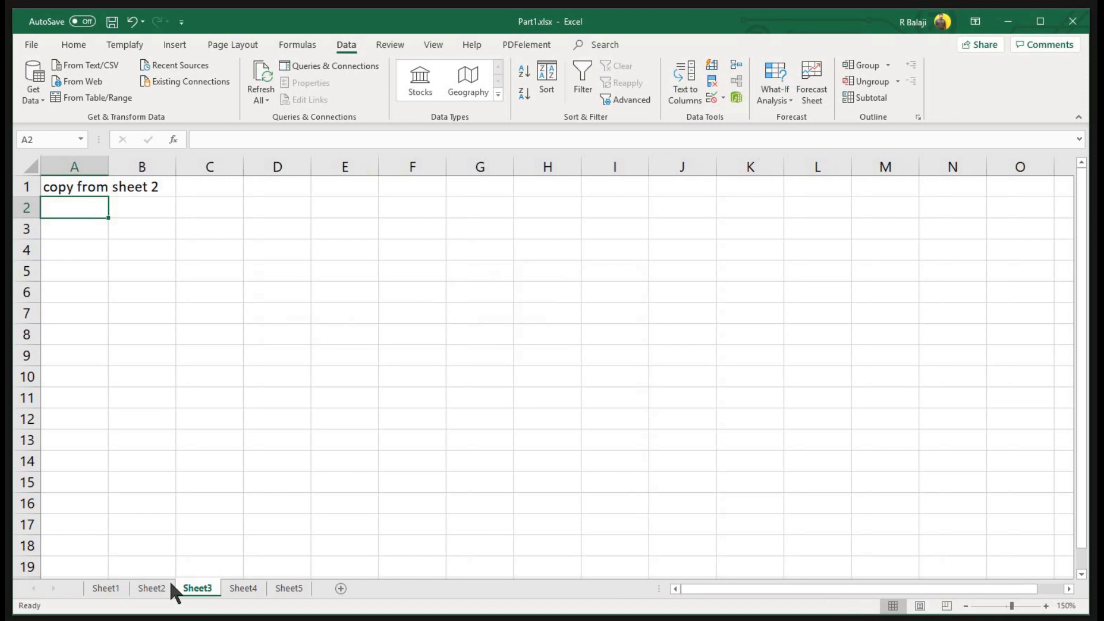
{"action": "key", "text": "ctrl+Page_Up"}
{"action": "left_click_drag", "start_coordinate": [299, 252], "coordinate": [636, 371]}
{"action": "left_click", "coordinate": [74, 45]}
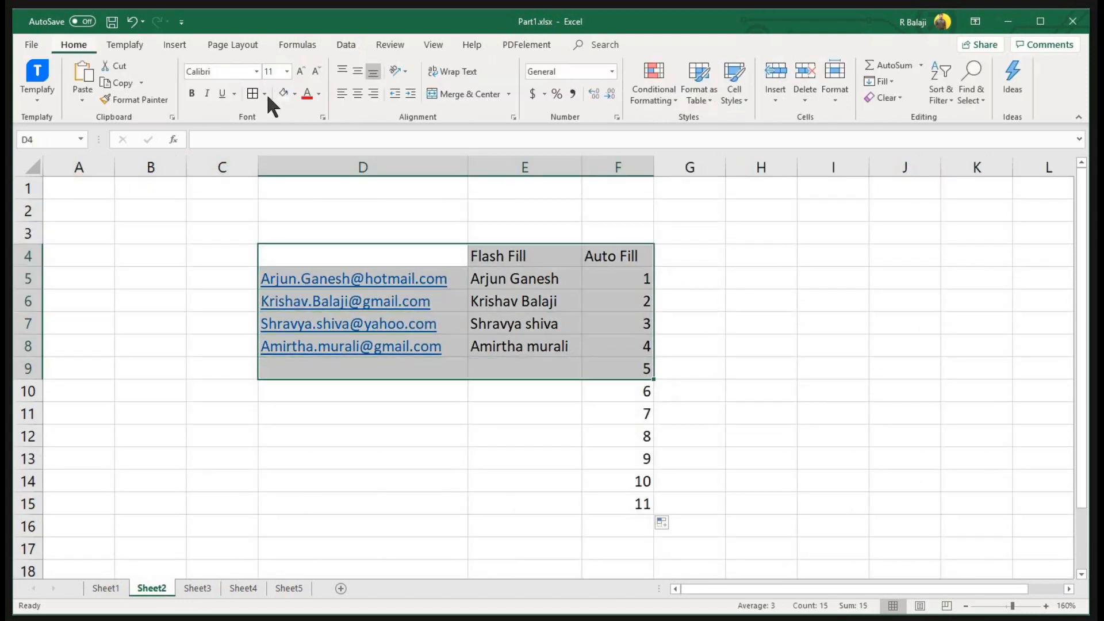
{"action": "left_click", "coordinate": [251, 93]}
{"action": "key", "text": "ctrl+c"}
Paste the table into Sheet3 at D4 and autofit column D to the e-mails
{"action": "left_click", "coordinate": [206, 587]}
{"action": "left_click", "coordinate": [275, 255]}
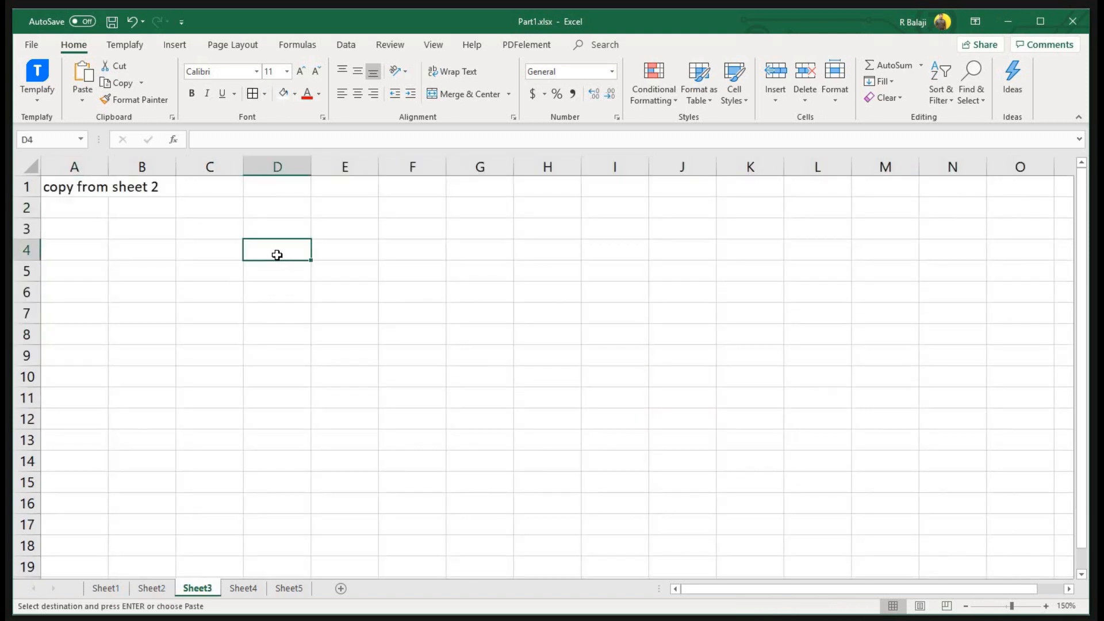
{"action": "key", "text": "ctrl+v"}
{"action": "left_click", "coordinate": [575, 297]}
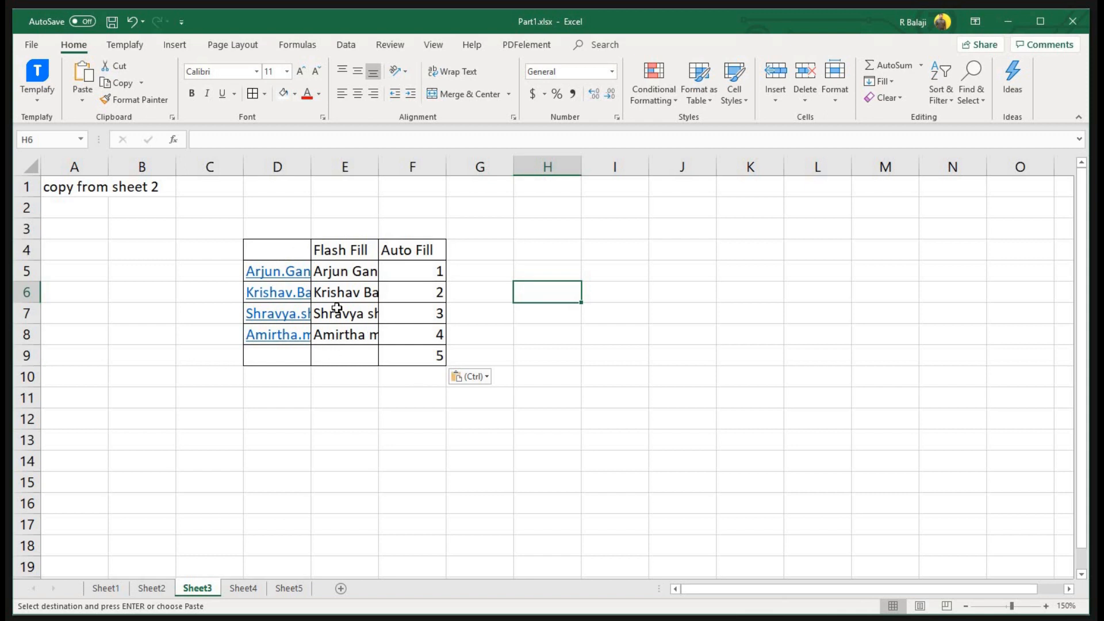
{"action": "double_click", "coordinate": [310, 168]}
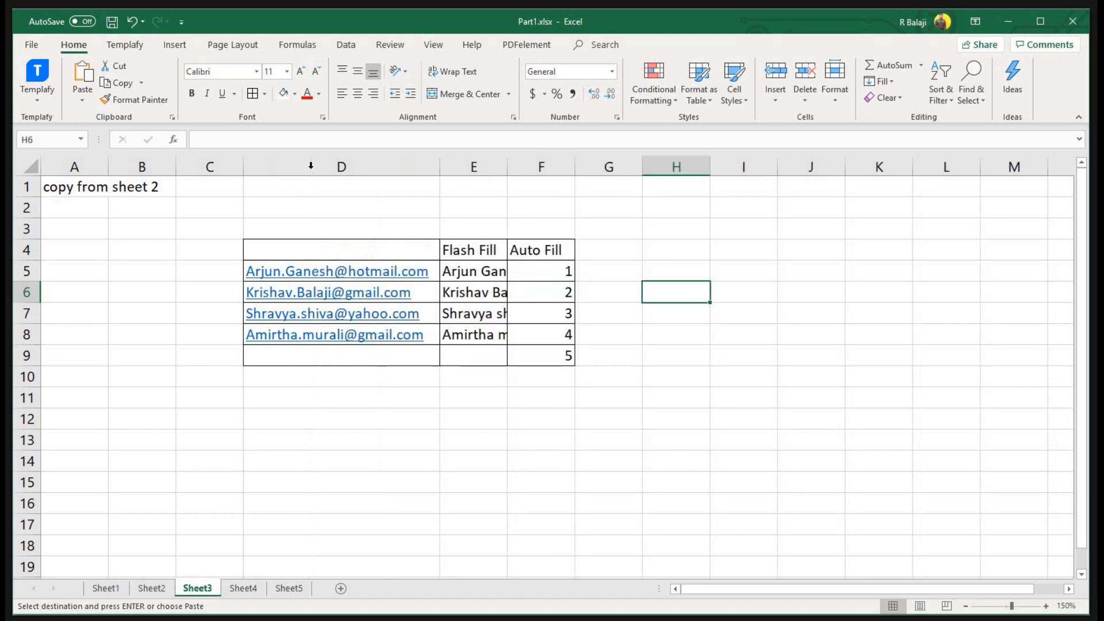
Narrow column D, then select the whole sheet and autofit all columns and rows
{"action": "left_click_drag", "start_coordinate": [439, 167], "coordinate": [363, 169]}
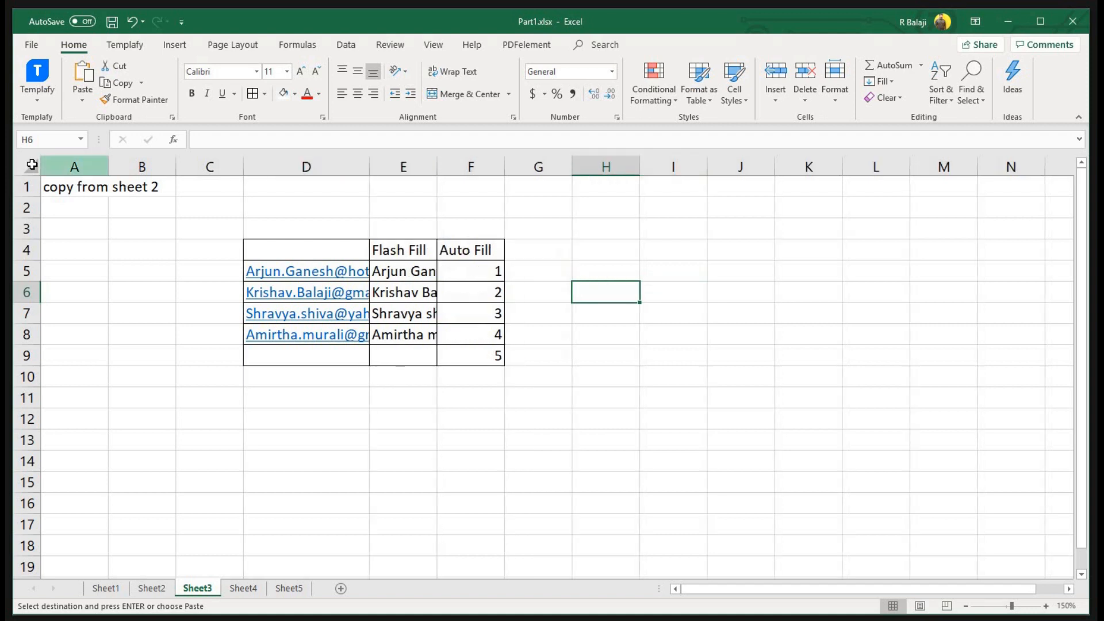
{"action": "left_click", "coordinate": [32, 165]}
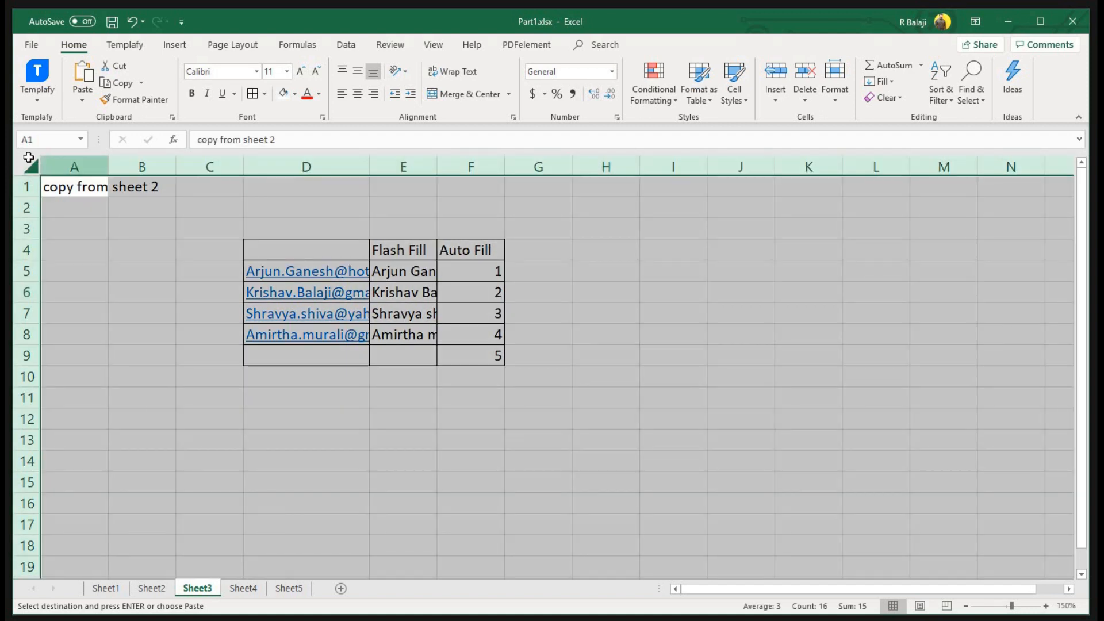
{"action": "double_click", "coordinate": [109, 169]}
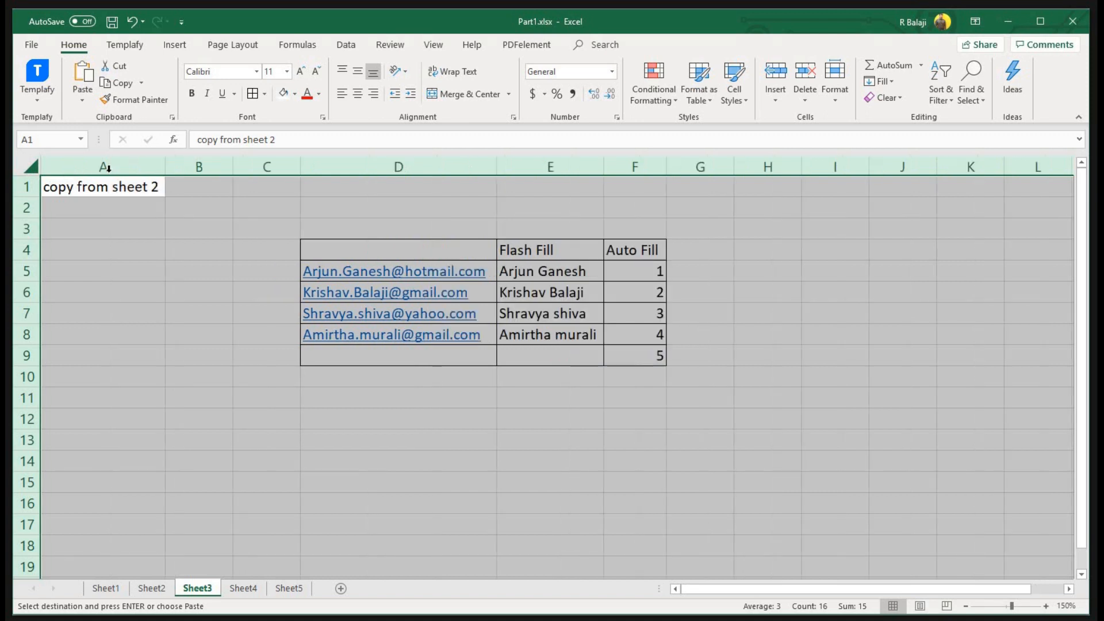
{"action": "double_click", "coordinate": [34, 199]}
{"action": "left_click", "coordinate": [44, 315]}
Enlarge rows 7 and 5, narrow columns D and F, then autofit columns and rows sheet-wide
{"action": "left_click_drag", "start_coordinate": [22, 396], "coordinate": [22, 395]}
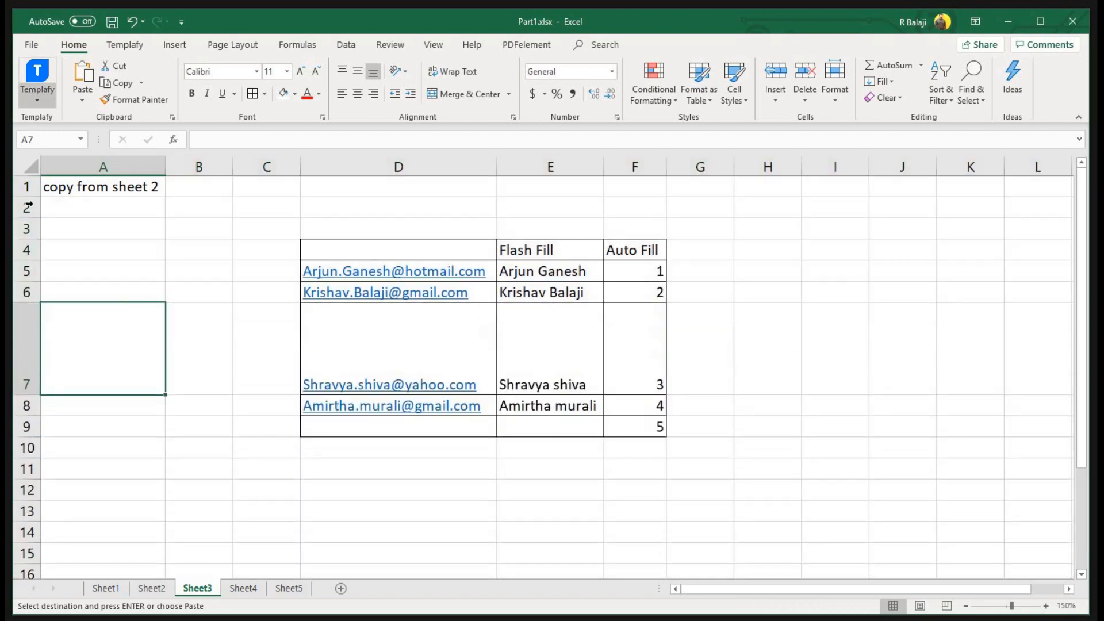
{"action": "left_click_drag", "start_coordinate": [36, 281], "coordinate": [34, 304]}
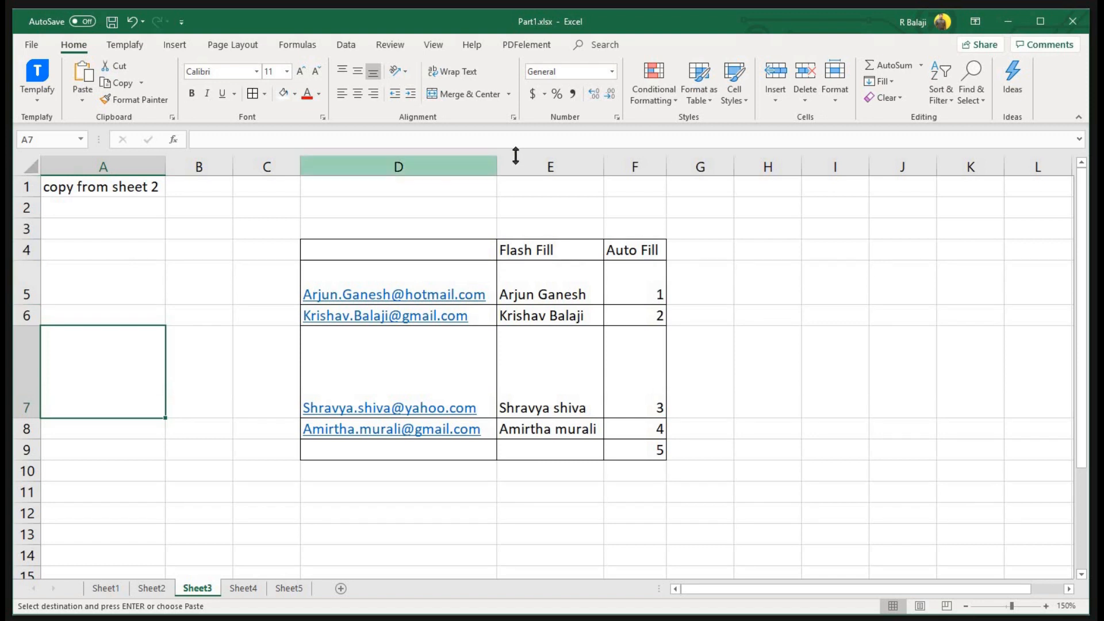
{"action": "left_click_drag", "start_coordinate": [415, 172], "coordinate": [415, 170]}
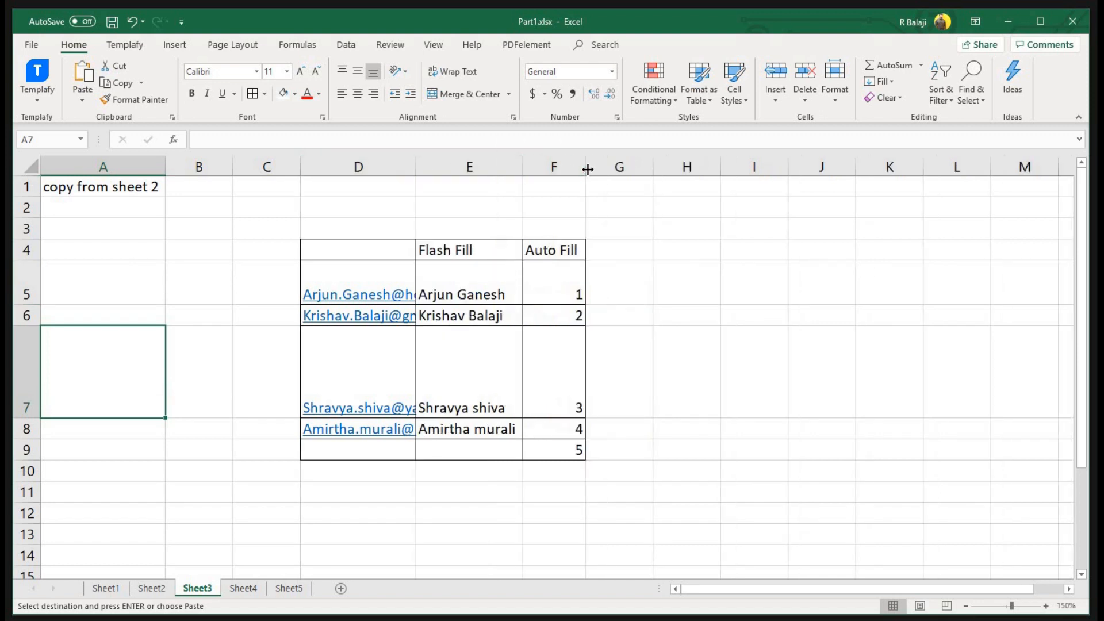
{"action": "left_click_drag", "start_coordinate": [525, 167], "coordinate": [530, 167]}
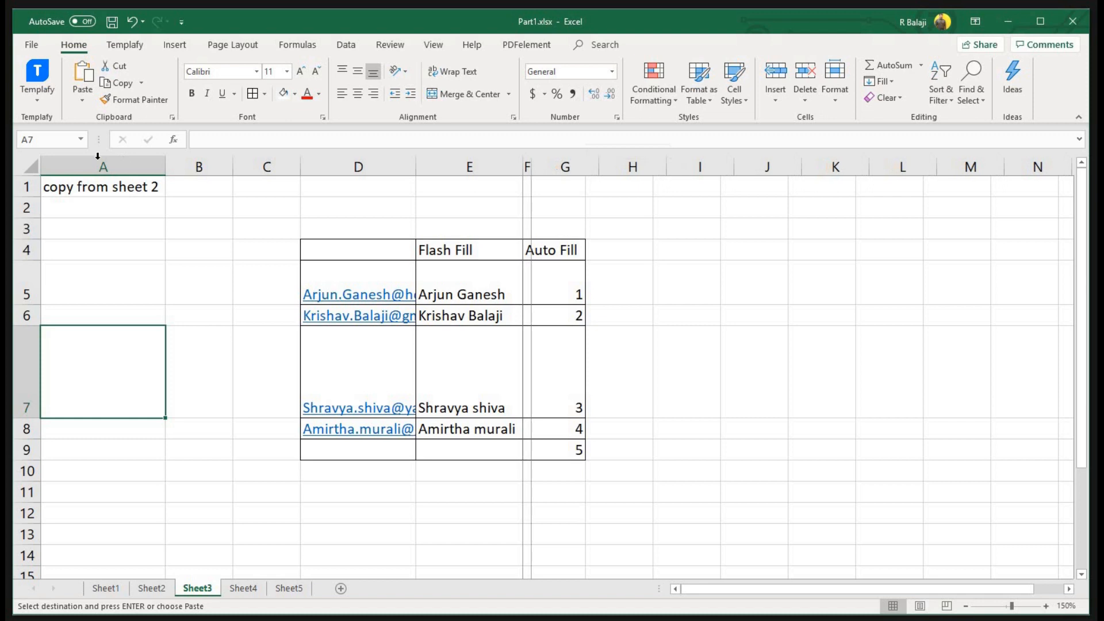
{"action": "key", "text": "ctrl+a"}
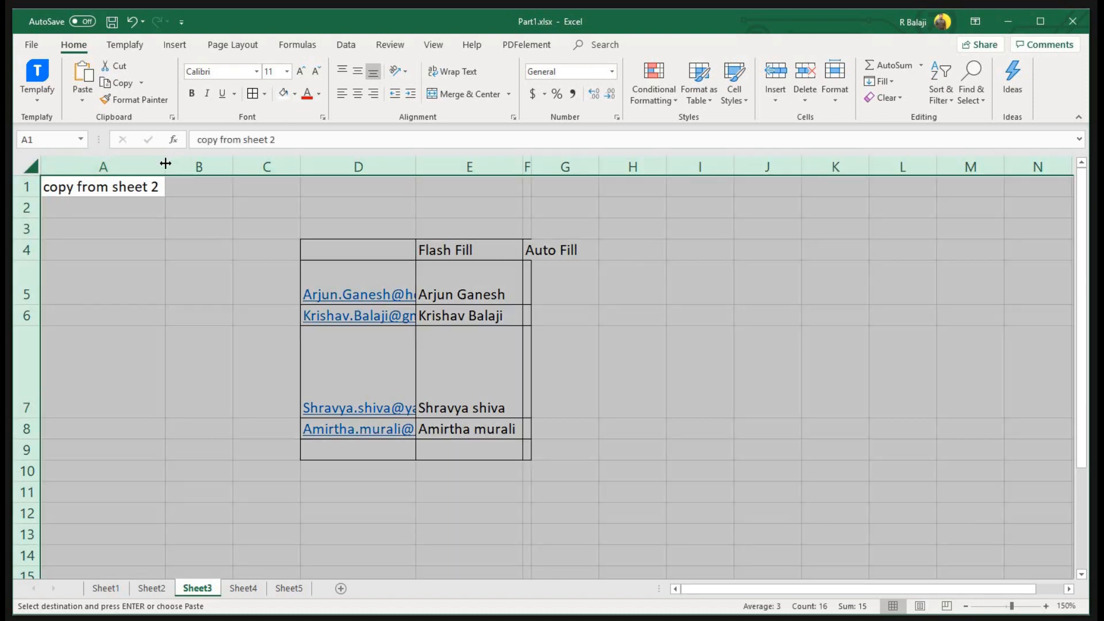
{"action": "double_click", "coordinate": [165, 164]}
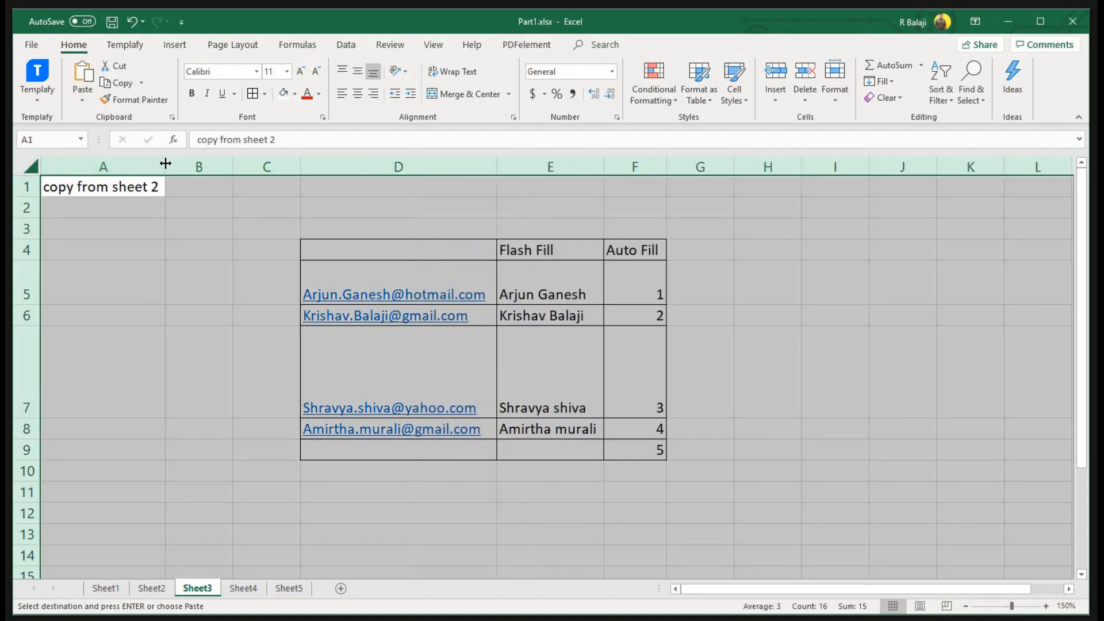
{"action": "double_click", "coordinate": [34, 197]}
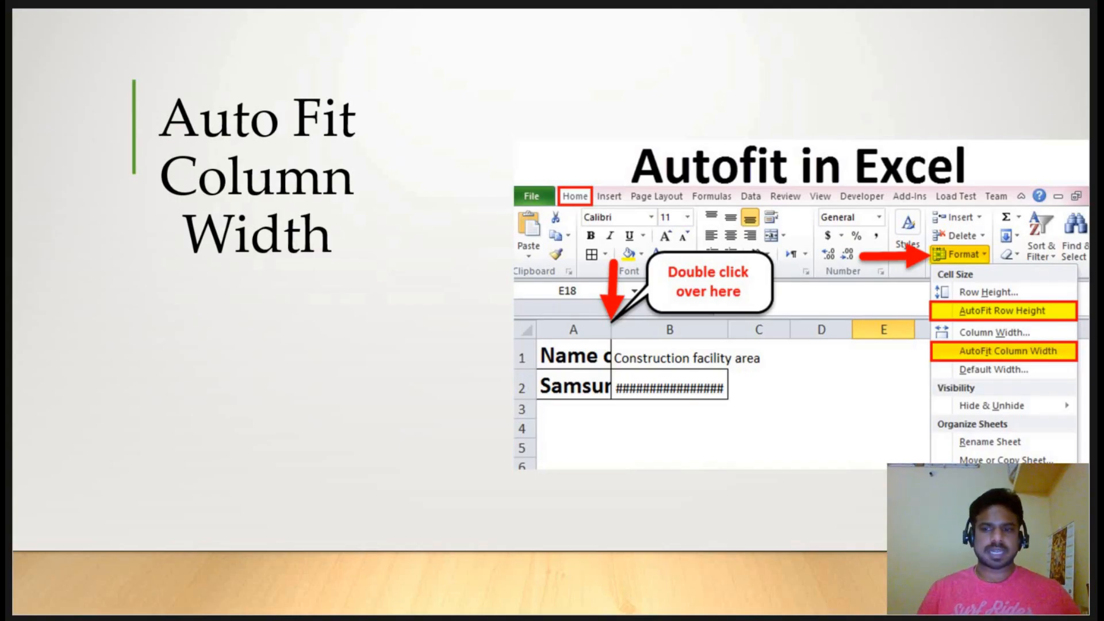
Advance to the 'Goal Seek' slide, return to Excel and open Sheet4
{"action": "key", "text": "Right"}
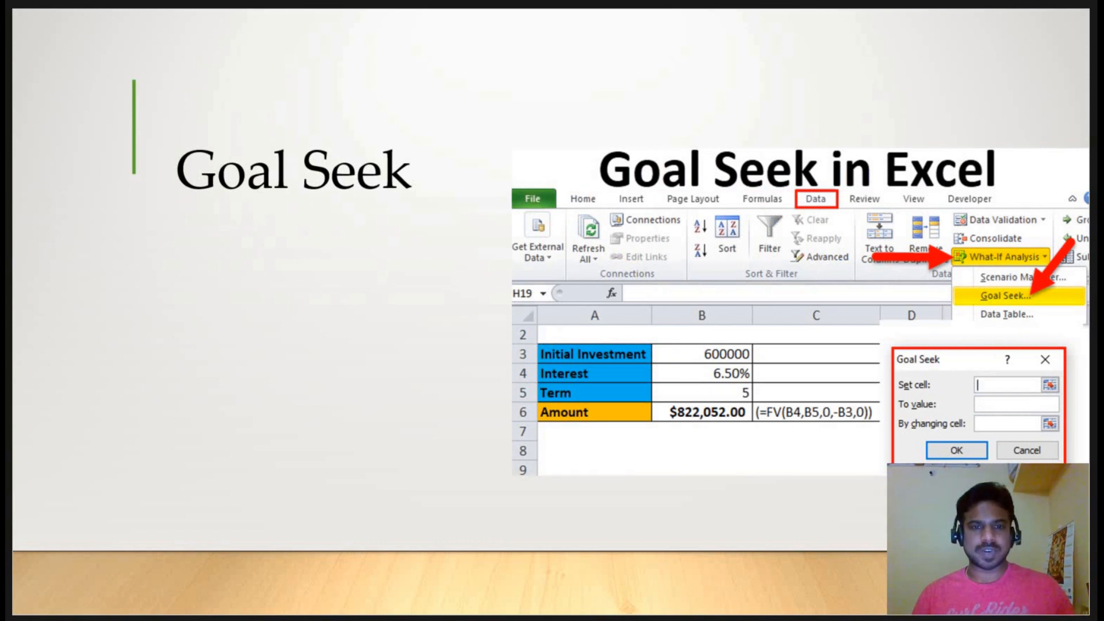
{"action": "key", "text": "alt+Tab"}
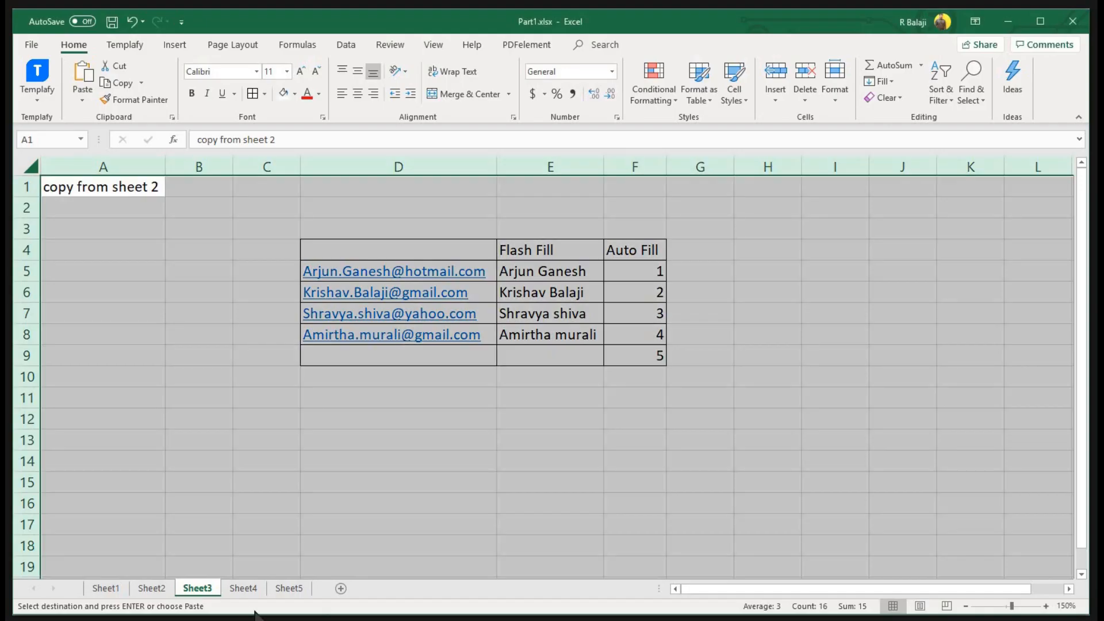
{"action": "left_click", "coordinate": [233, 588]}
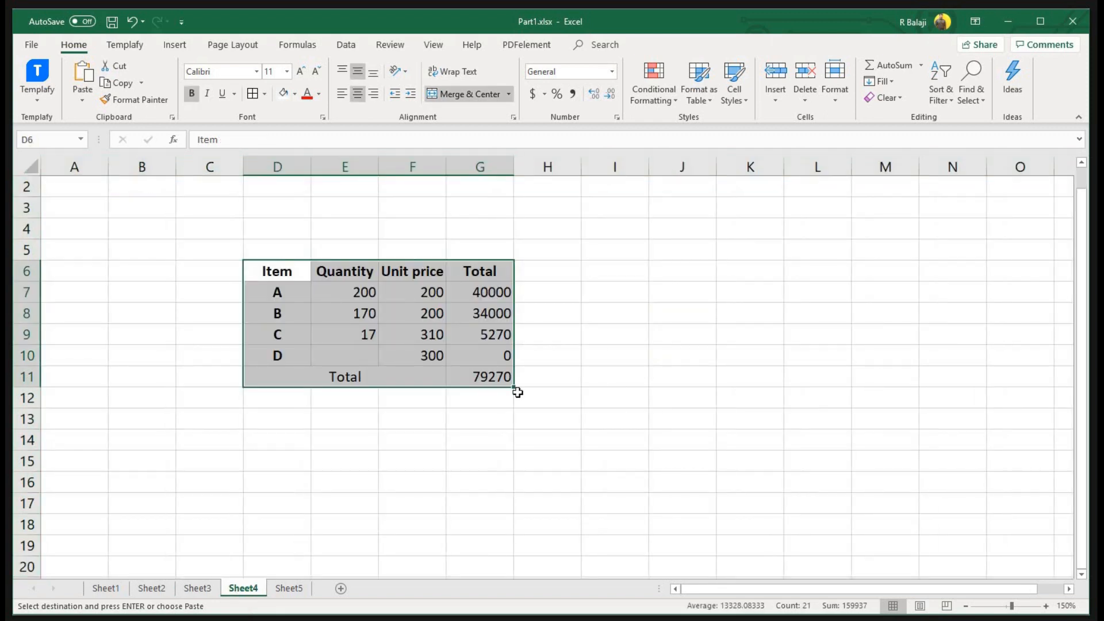
Review the Item table's letters, quantities, prices and the line total and SUM formulas
{"action": "left_click_drag", "start_coordinate": [271, 291], "coordinate": [274, 354]}
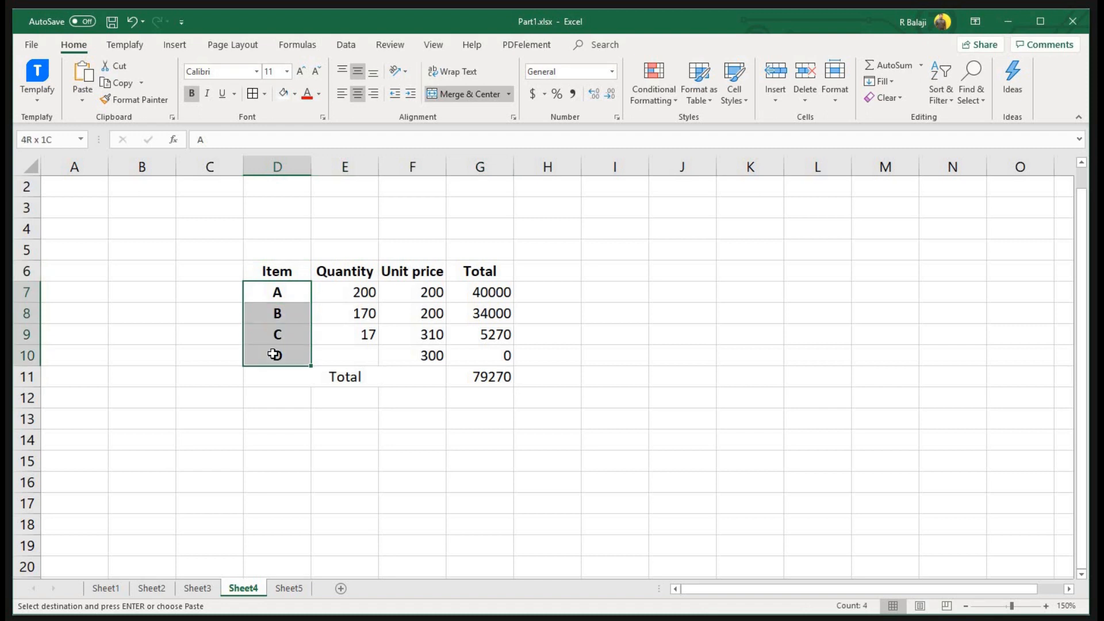
{"action": "key", "text": "ctrl+v"}
{"action": "left_click_drag", "start_coordinate": [343, 291], "coordinate": [349, 330]}
{"action": "left_click_drag", "start_coordinate": [425, 294], "coordinate": [430, 341]}
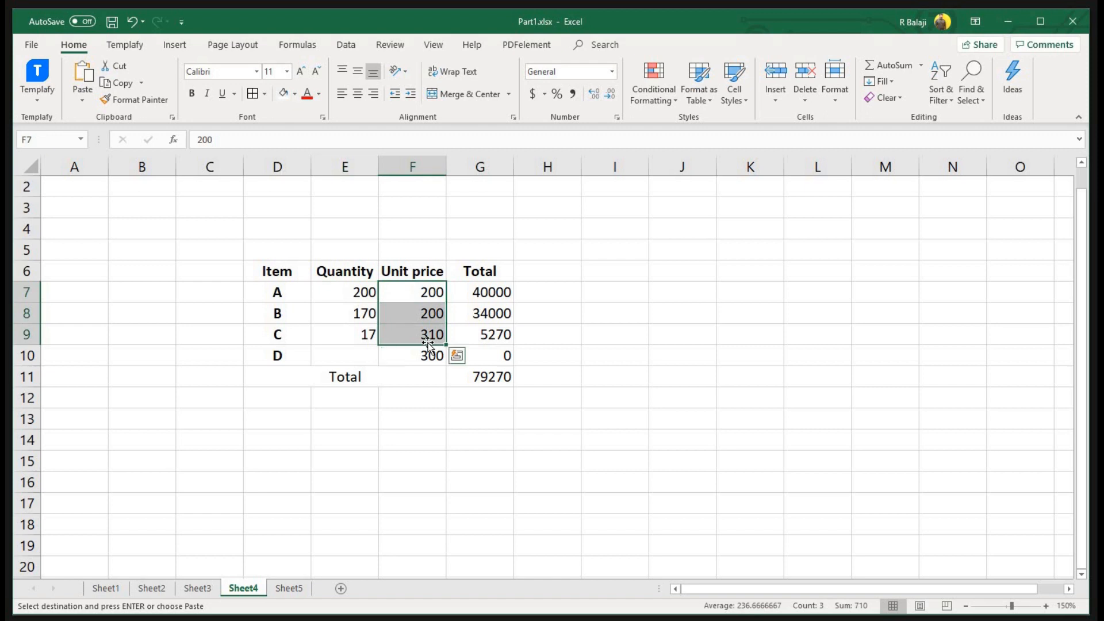
{"action": "left_click", "coordinate": [491, 293]}
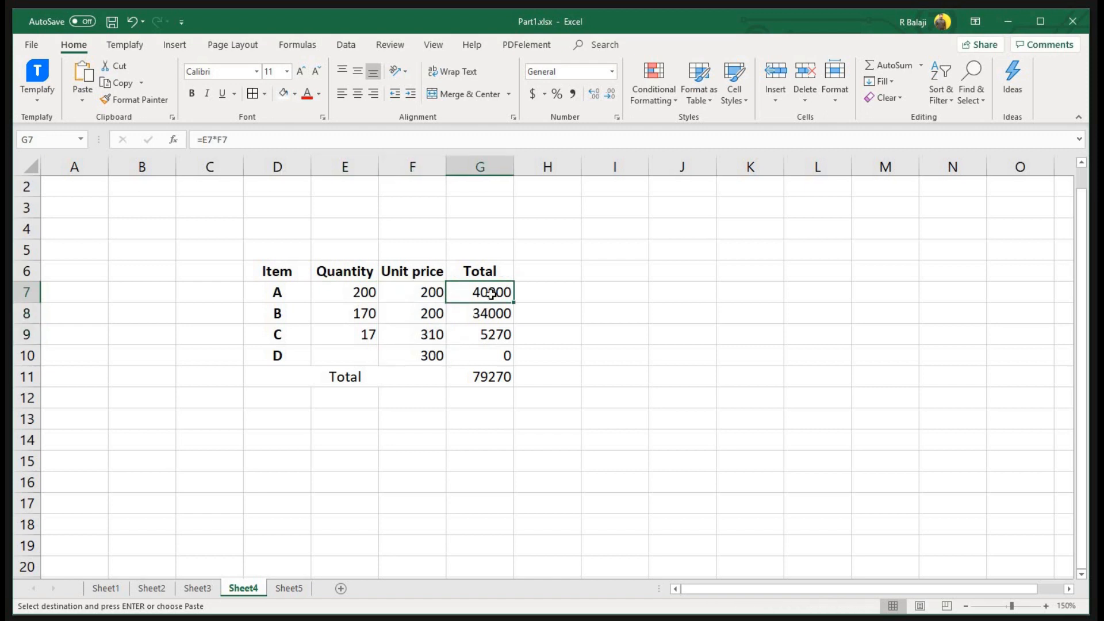
{"action": "left_click", "coordinate": [365, 359]}
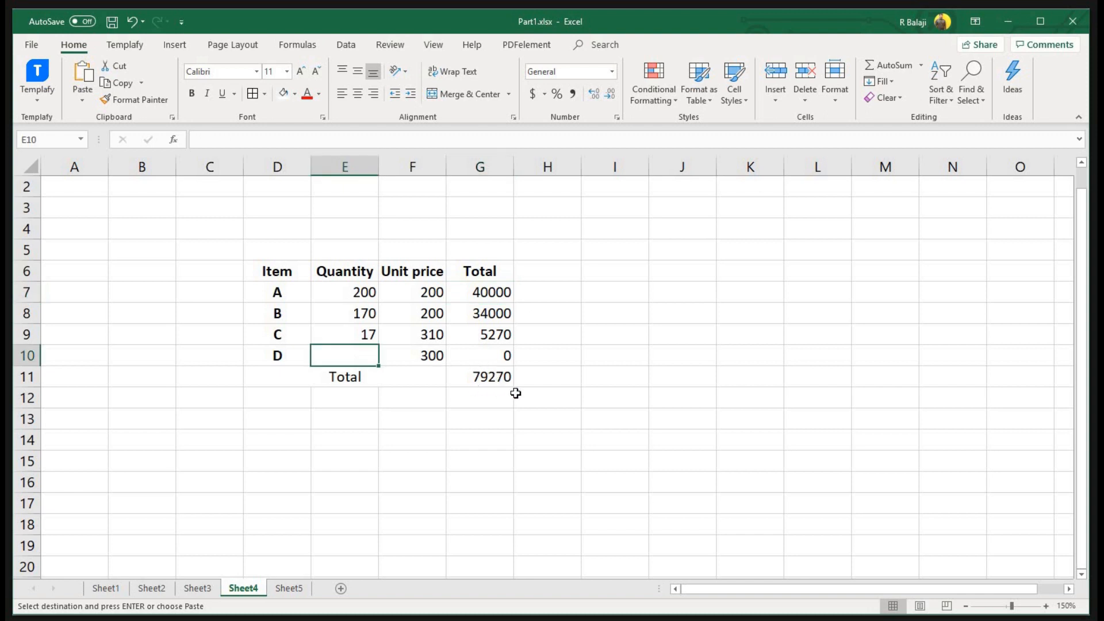
{"action": "left_click", "coordinate": [488, 293]}
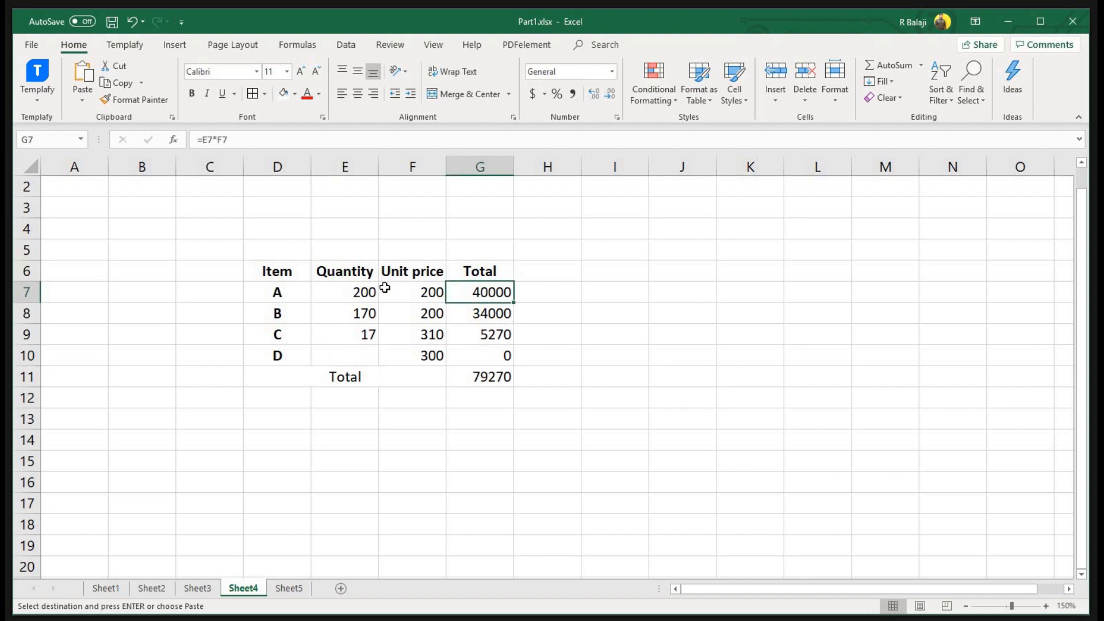
{"action": "left_click", "coordinate": [491, 377]}
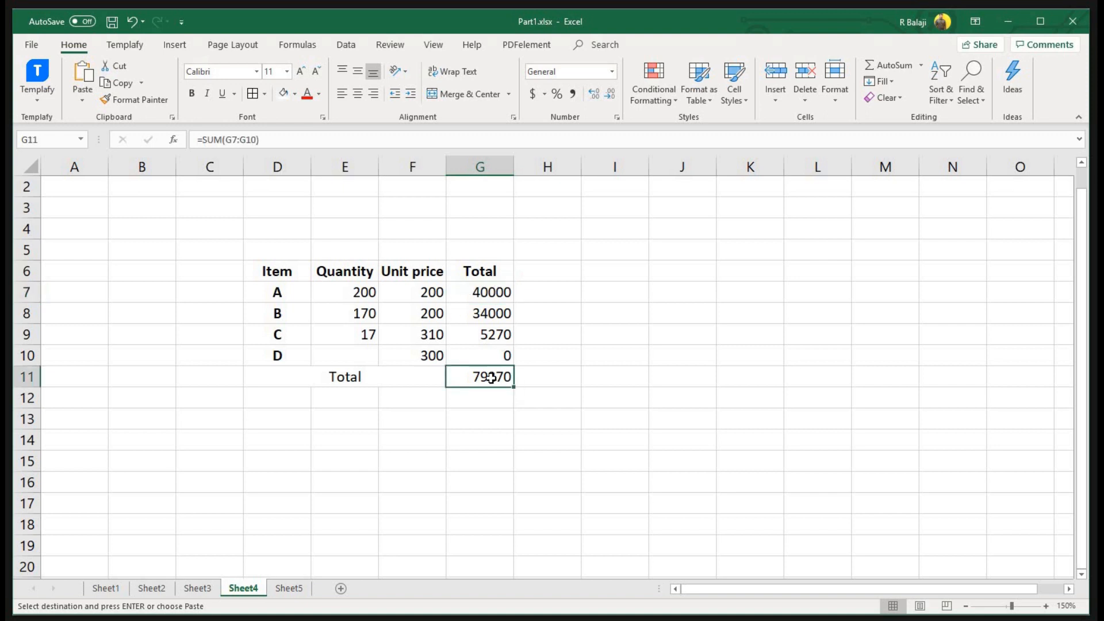
Try quantities 20, 50 and 60 for item D, then clear it and select the G11 total
{"action": "left_click", "coordinate": [353, 359]}
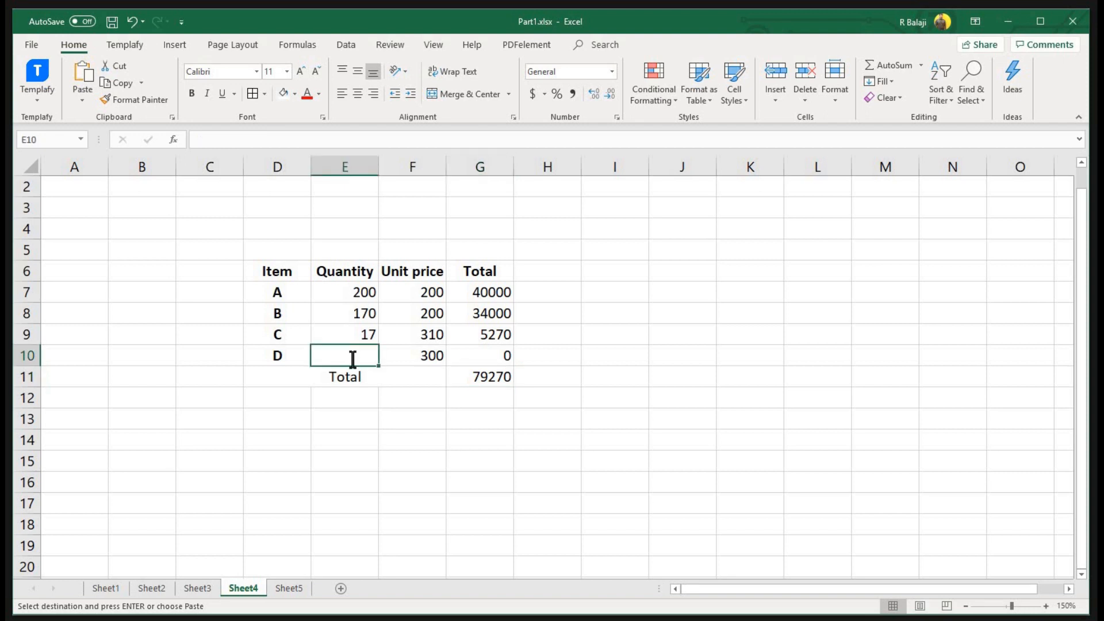
{"action": "type", "text": "20"}
{"action": "key", "text": "Return"}
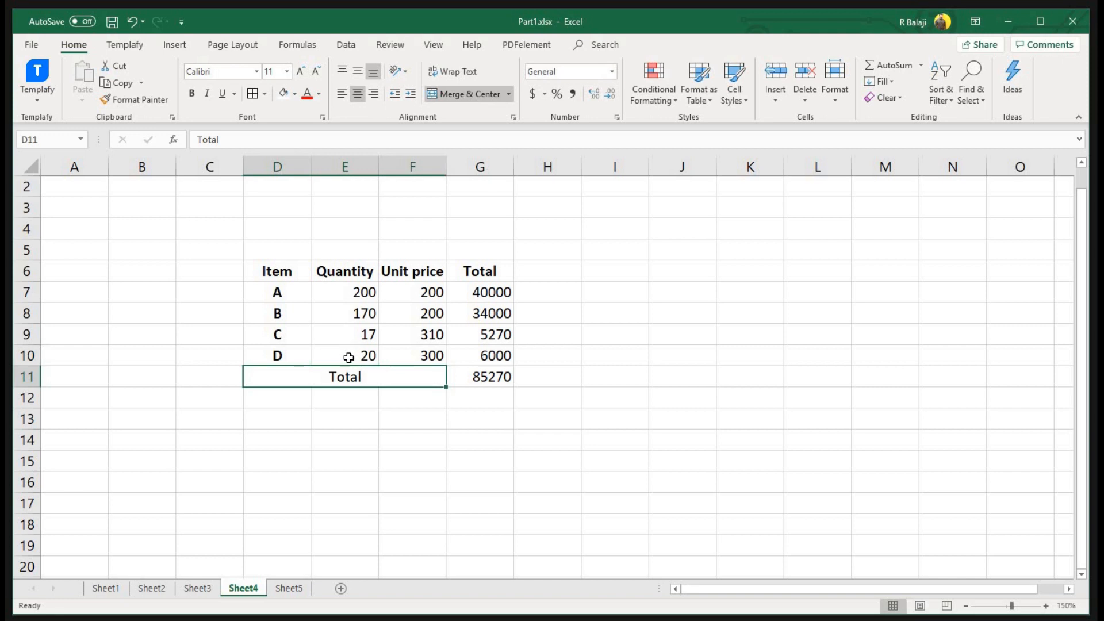
{"action": "left_click", "coordinate": [349, 359]}
{"action": "type", "text": "50"}
{"action": "key", "text": "Return"}
{"action": "left_click", "coordinate": [349, 354]}
{"action": "type", "text": "60"}
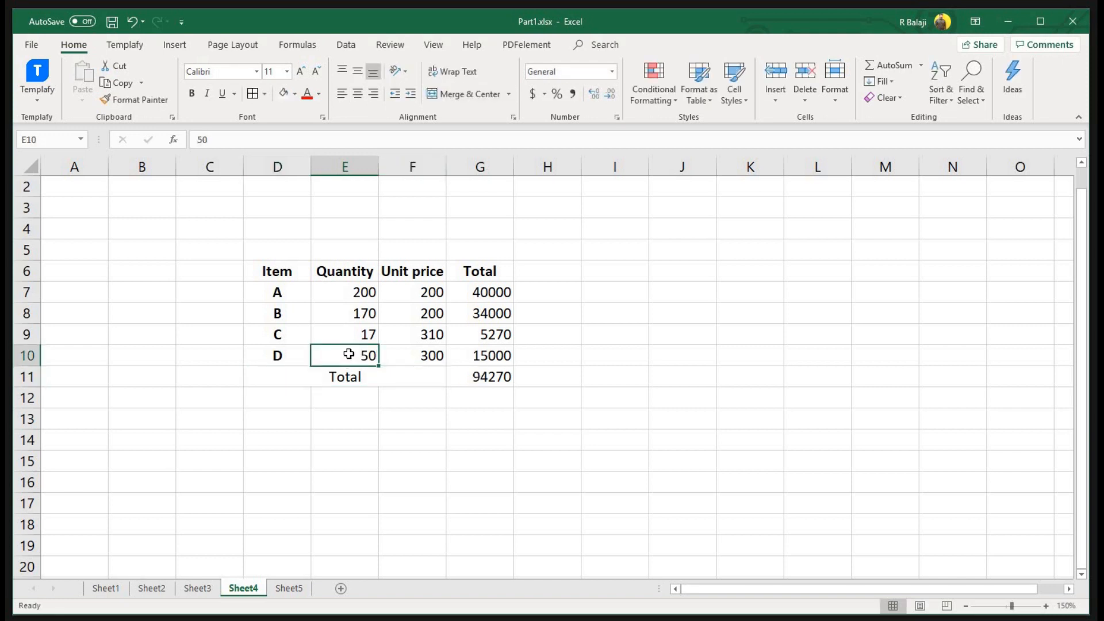
{"action": "key", "text": "Return"}
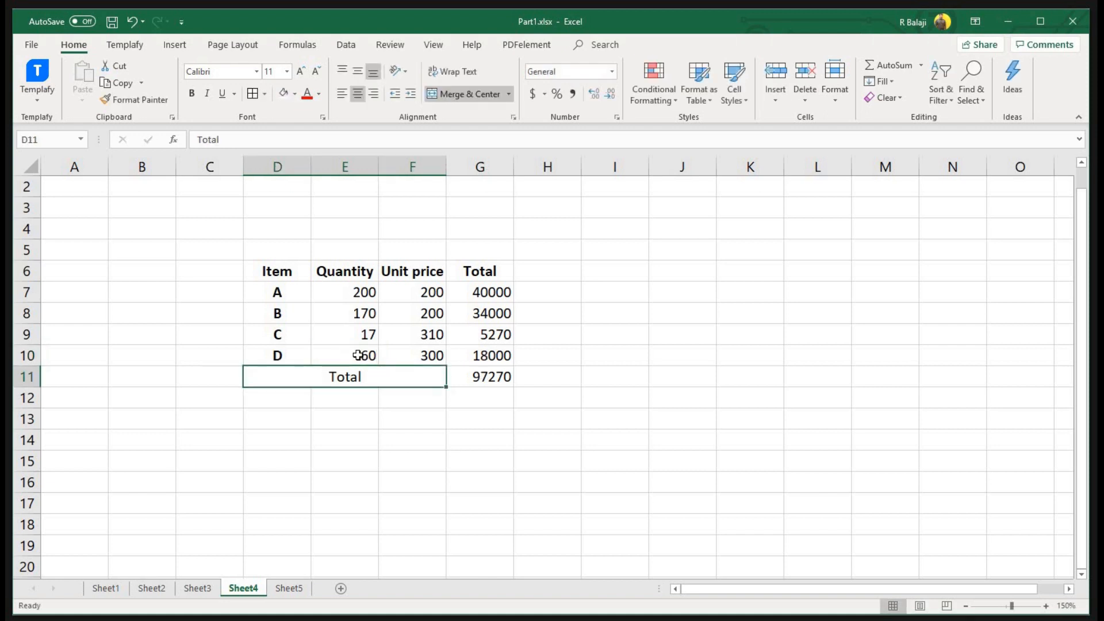
{"action": "left_click", "coordinate": [352, 355]}
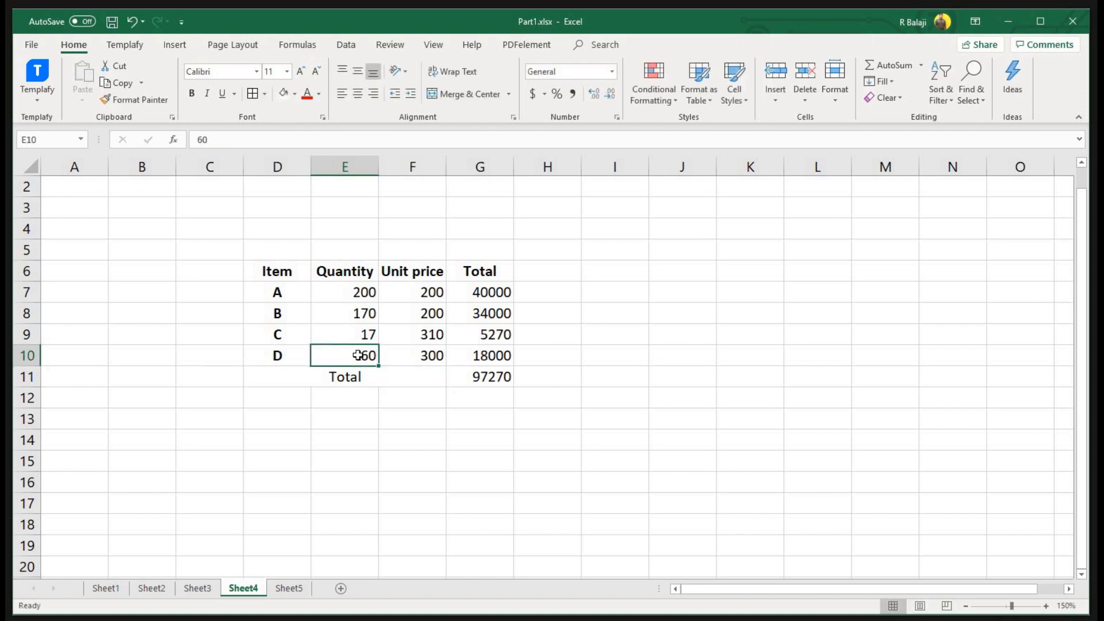
{"action": "key", "text": "Delete"}
{"action": "left_click", "coordinate": [480, 376]}
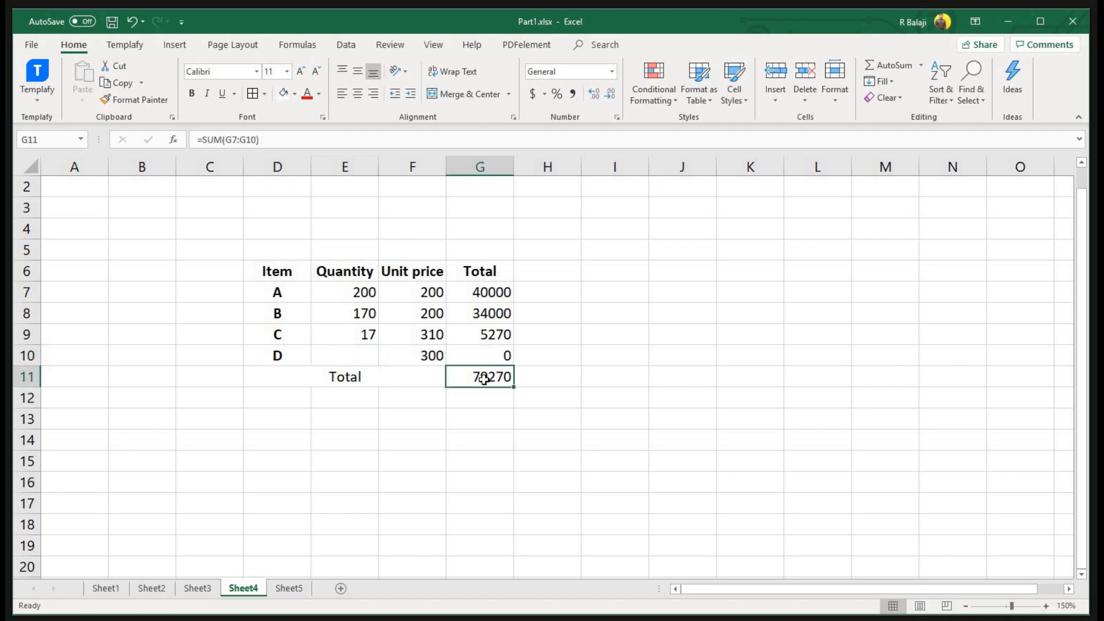
Use Goal Seek to set G11 to 100000 by changing item D's quantity in E10, giving 69.1
{"action": "left_click", "coordinate": [347, 41]}
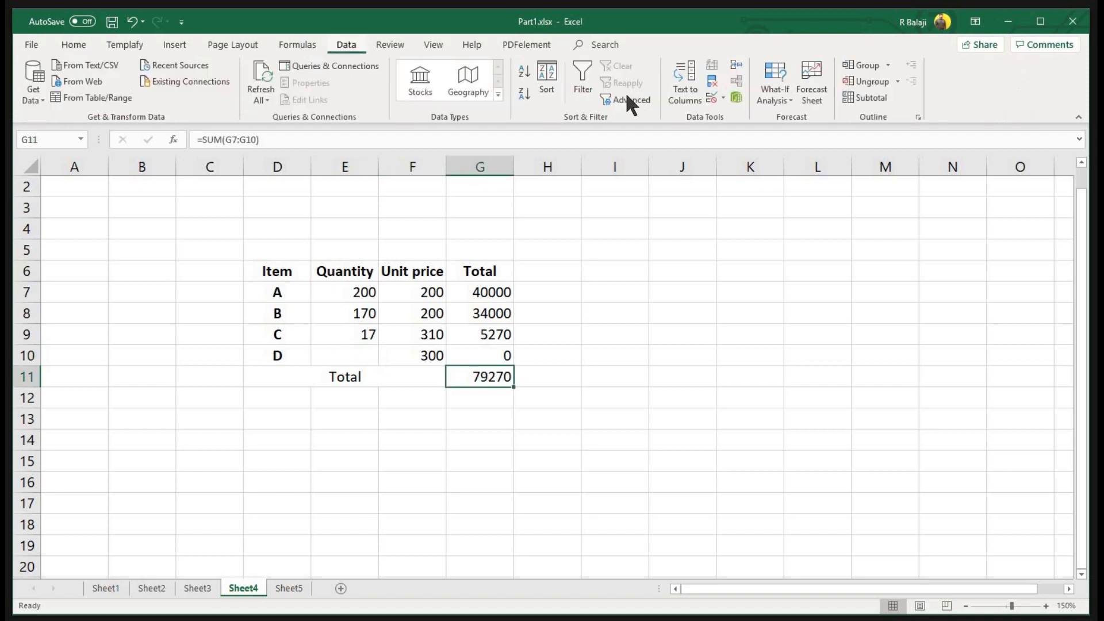
{"action": "left_click", "coordinate": [786, 104]}
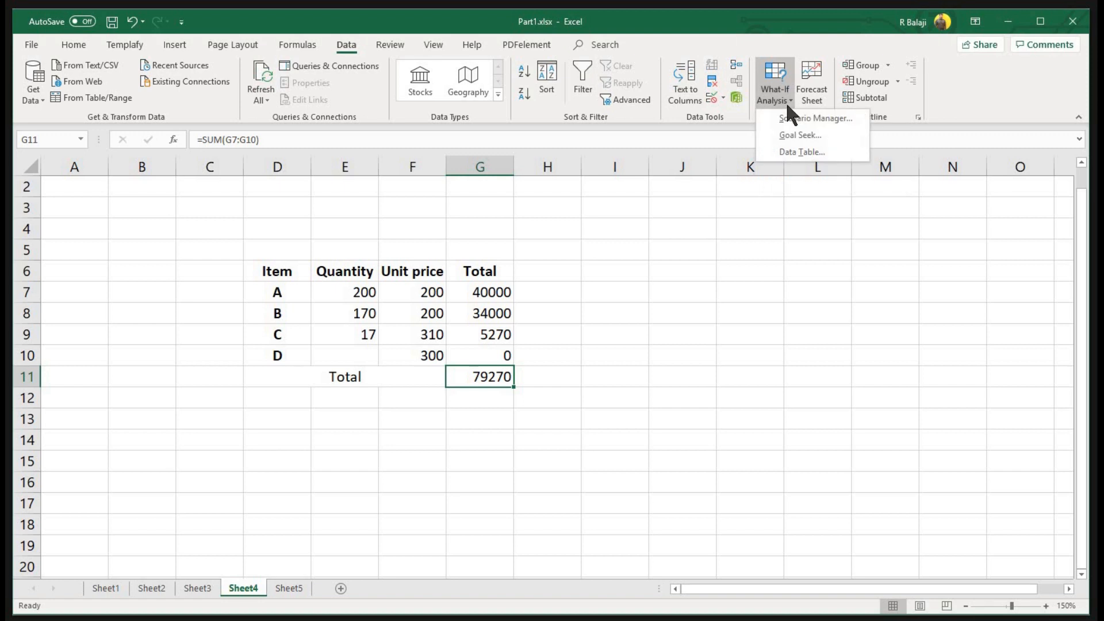
{"action": "left_click", "coordinate": [804, 135]}
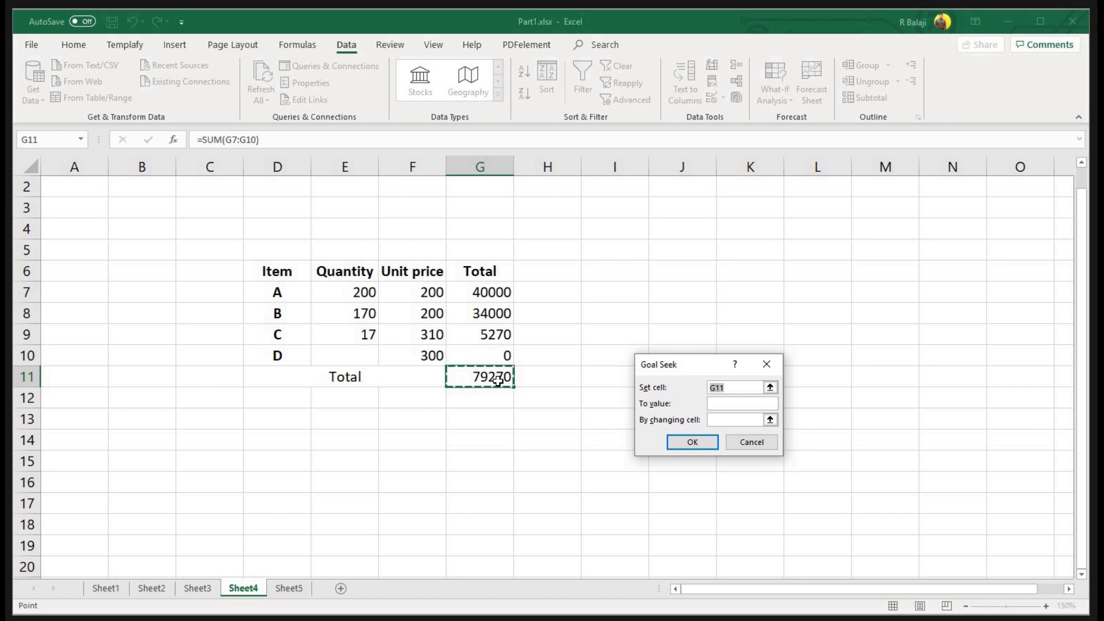
{"action": "left_click", "coordinate": [730, 404]}
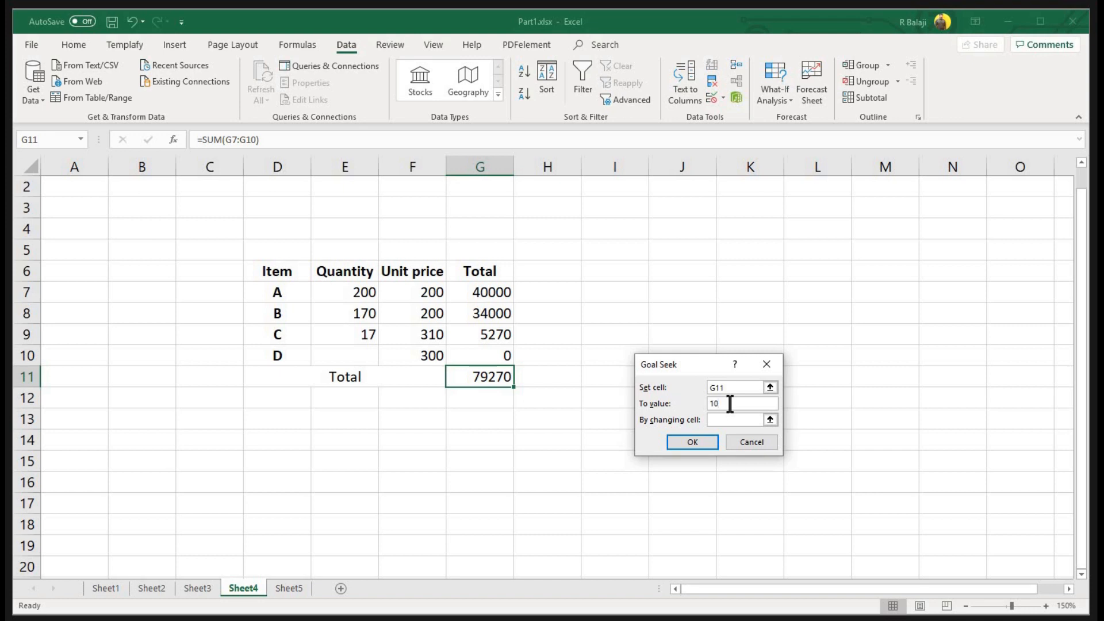
{"action": "type", "text": "1000000"}
{"action": "left_click", "coordinate": [728, 420]}
{"action": "left_click", "coordinate": [728, 421]}
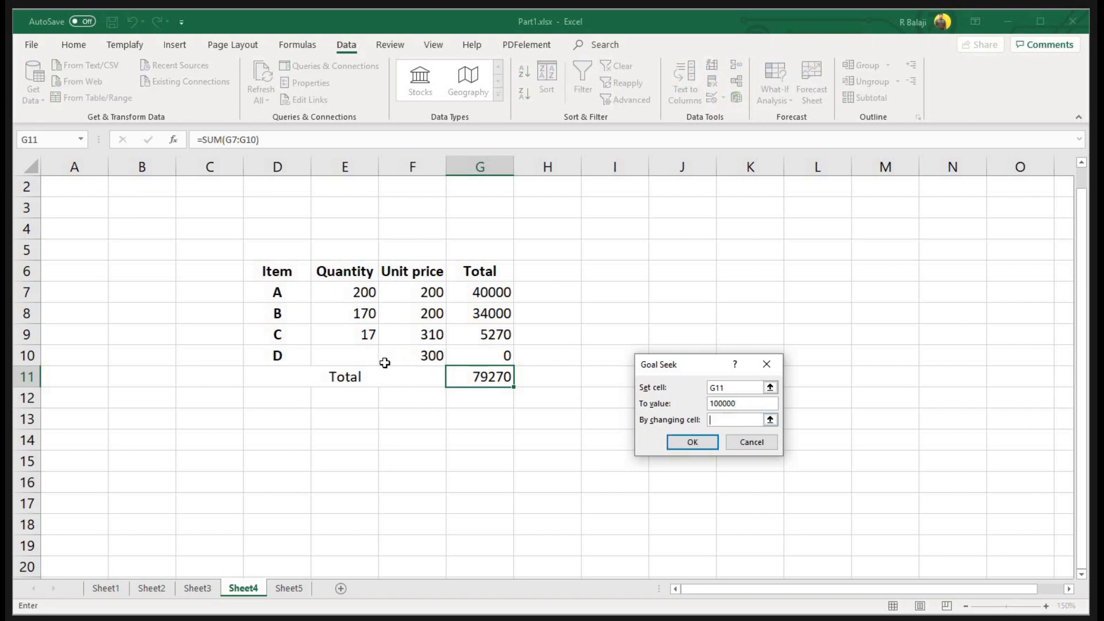
{"action": "left_click", "coordinate": [360, 353]}
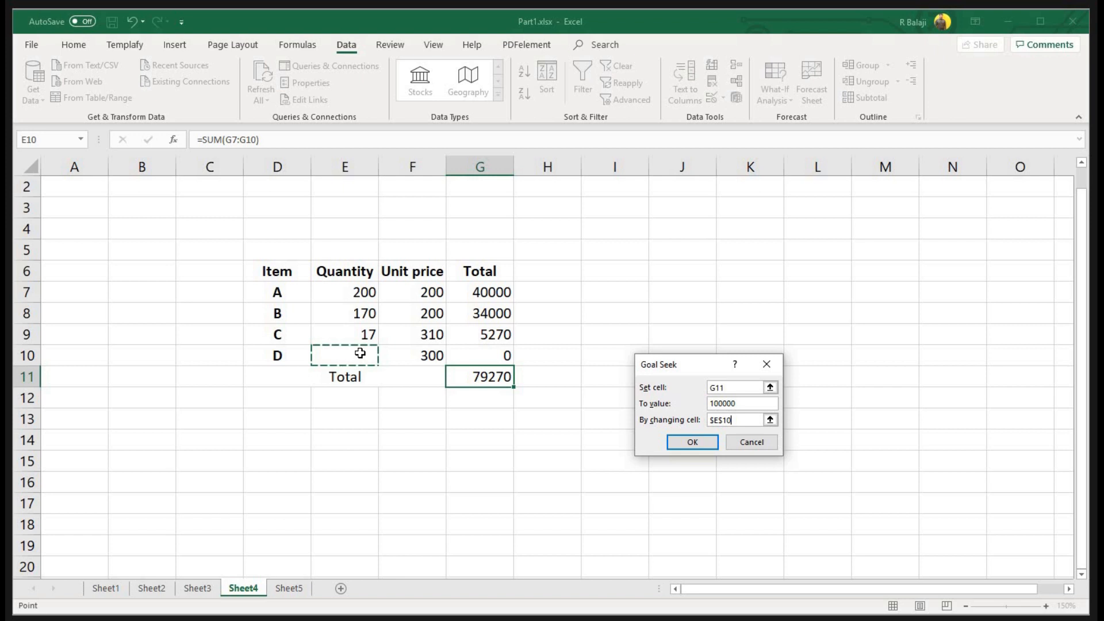
{"action": "left_click", "coordinate": [687, 442]}
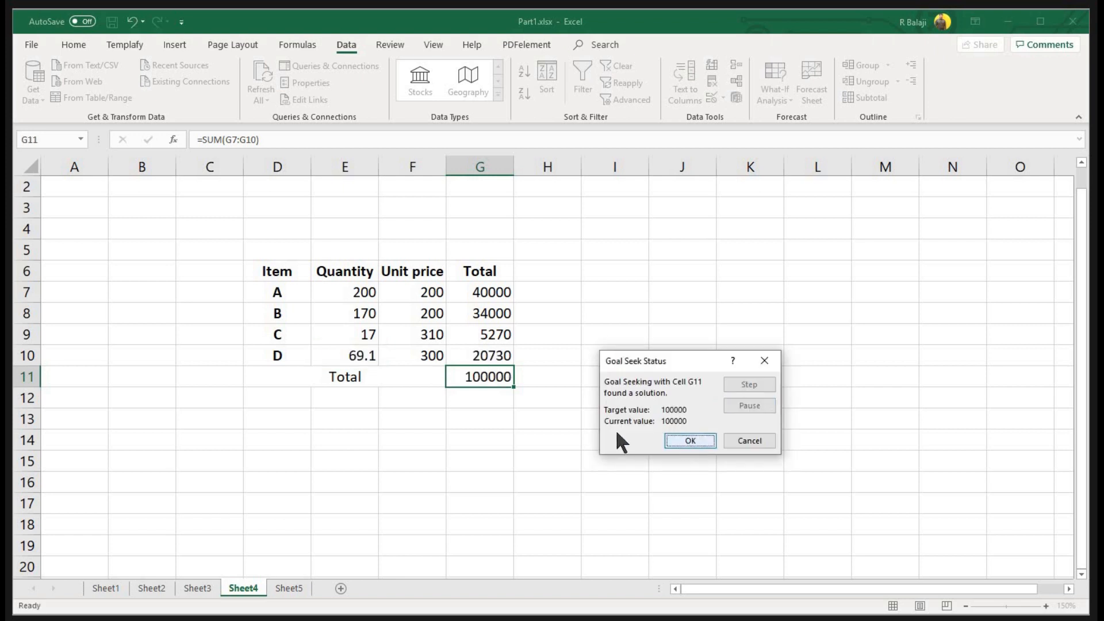
{"action": "left_click", "coordinate": [700, 441]}
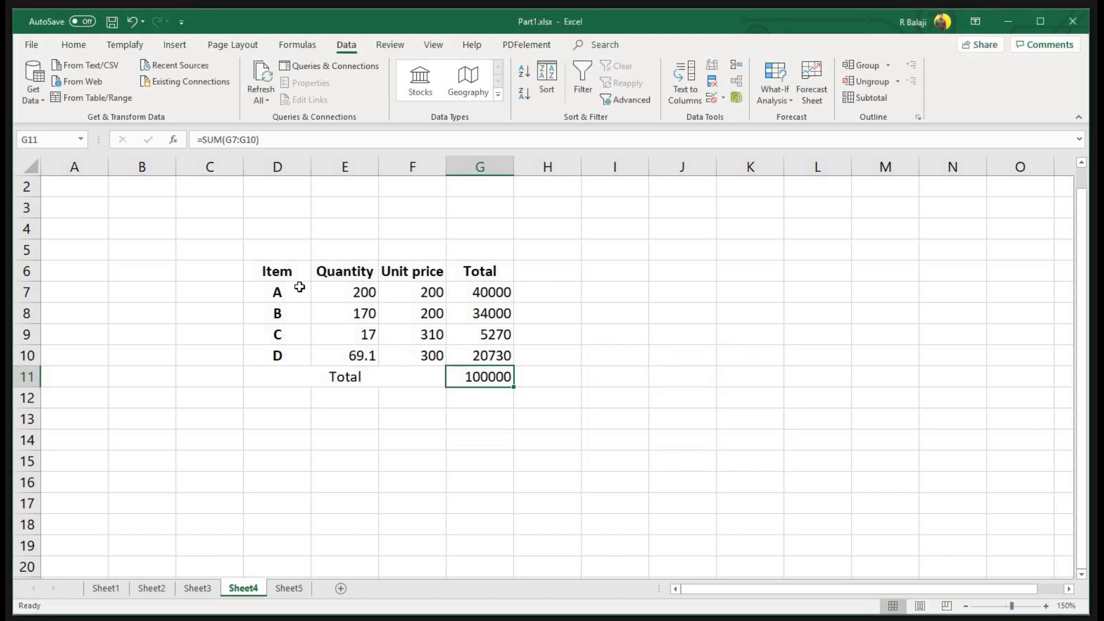
{"action": "left_click", "coordinate": [352, 269]}
Check item D's solved quantity of 69.1 in E10 and the Total in G11
{"action": "left_click", "coordinate": [368, 356]}
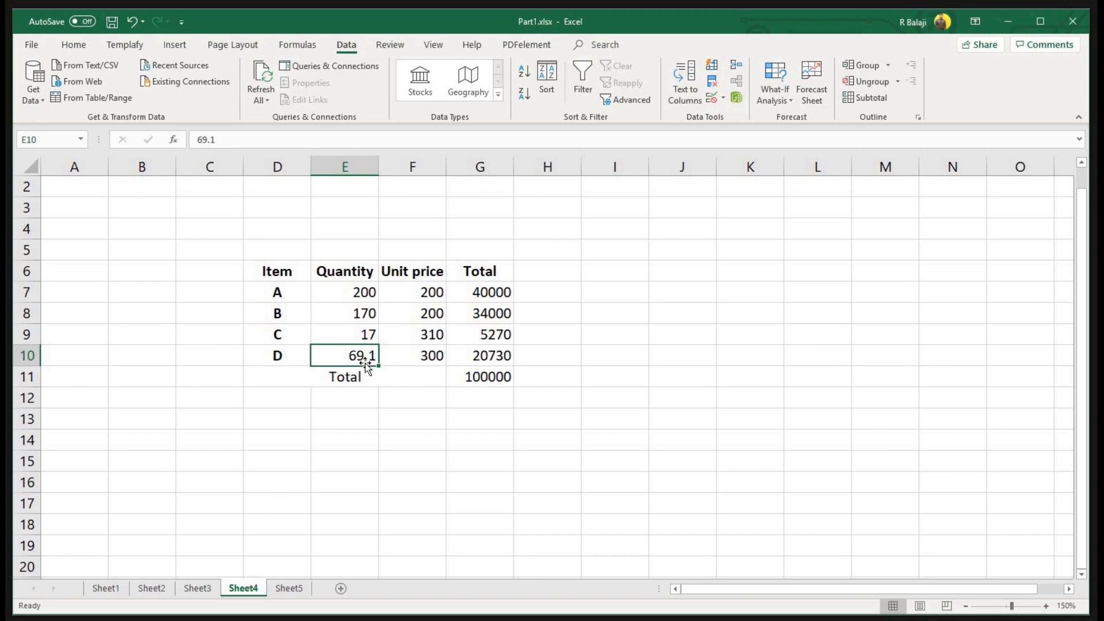
{"action": "left_click", "coordinate": [278, 354]}
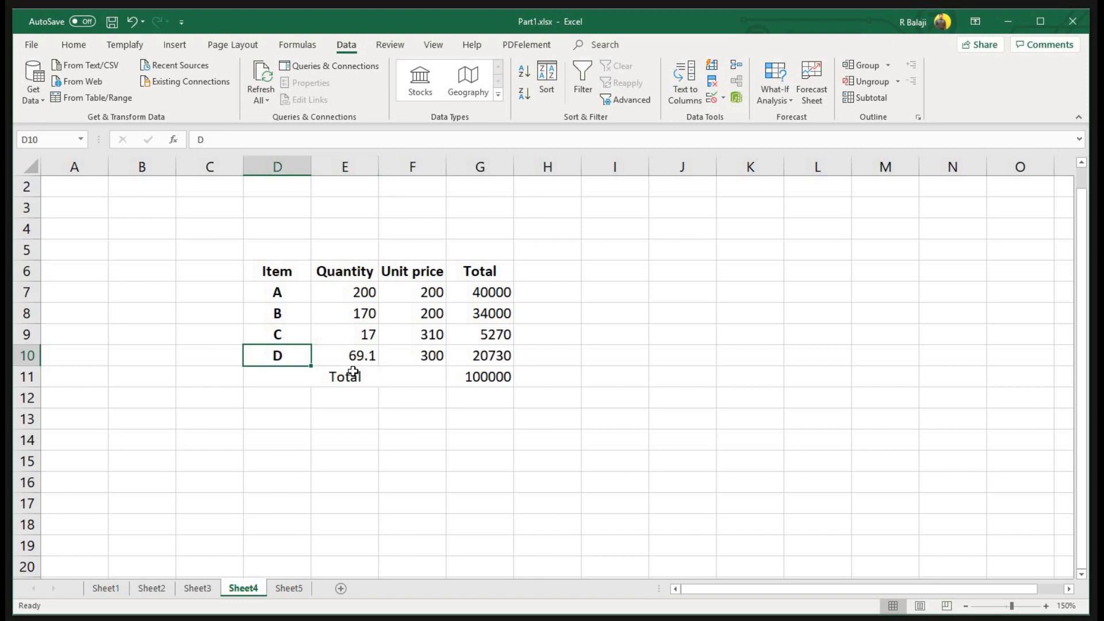
{"action": "left_click", "coordinate": [509, 378]}
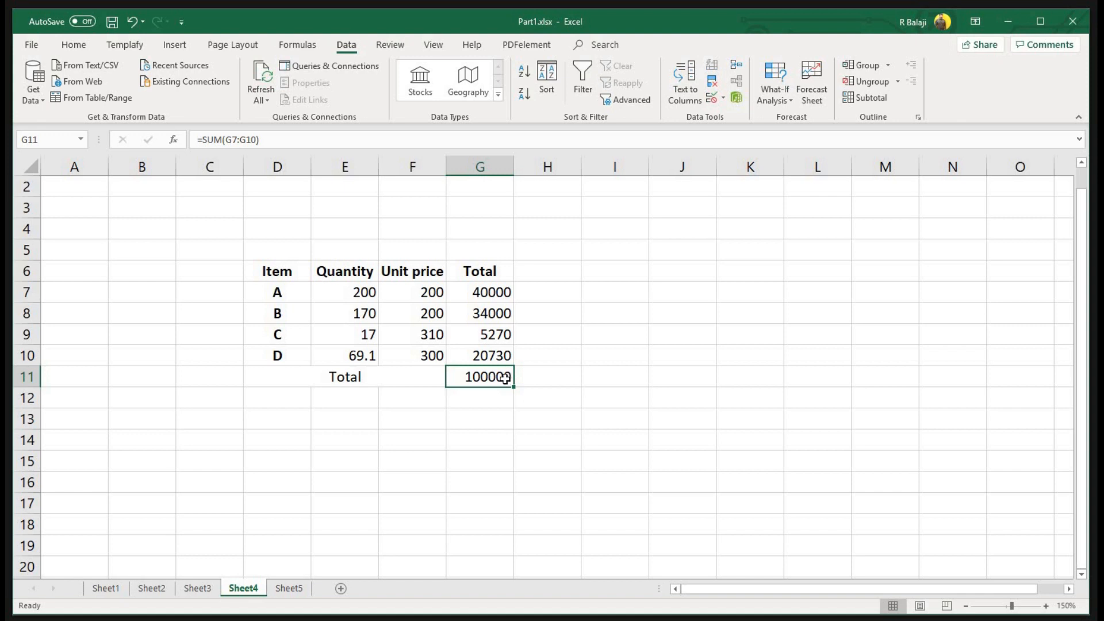
Apply arrow icon sets to E7:G10 via Quick Analysis, then return to the slide show
{"action": "left_click_drag", "start_coordinate": [502, 352], "coordinate": [363, 291]}
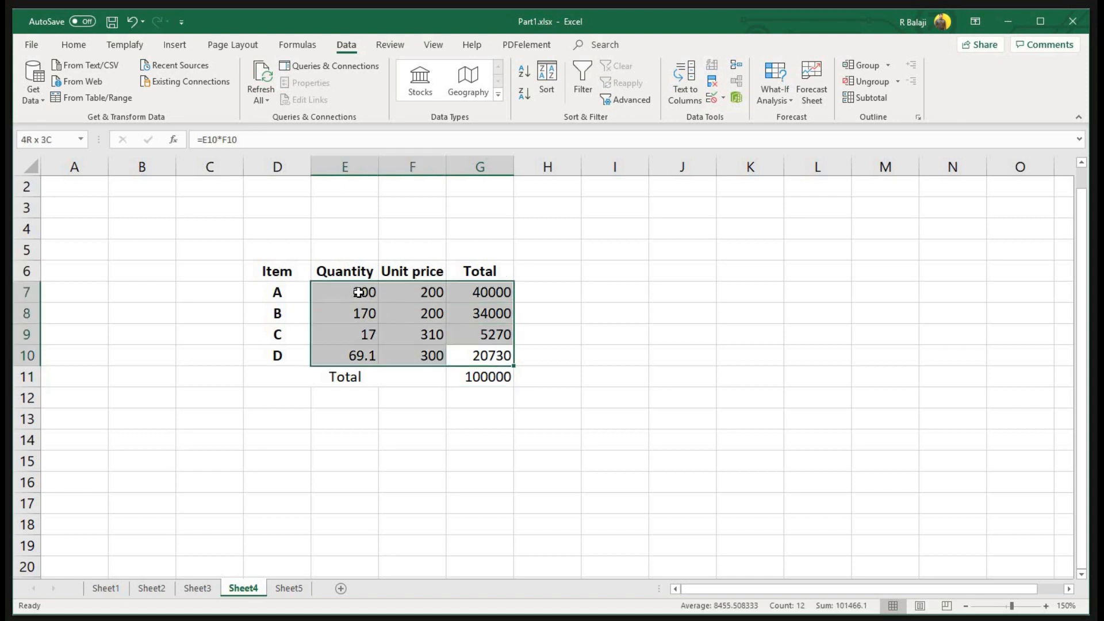
{"action": "left_click", "coordinate": [524, 378]}
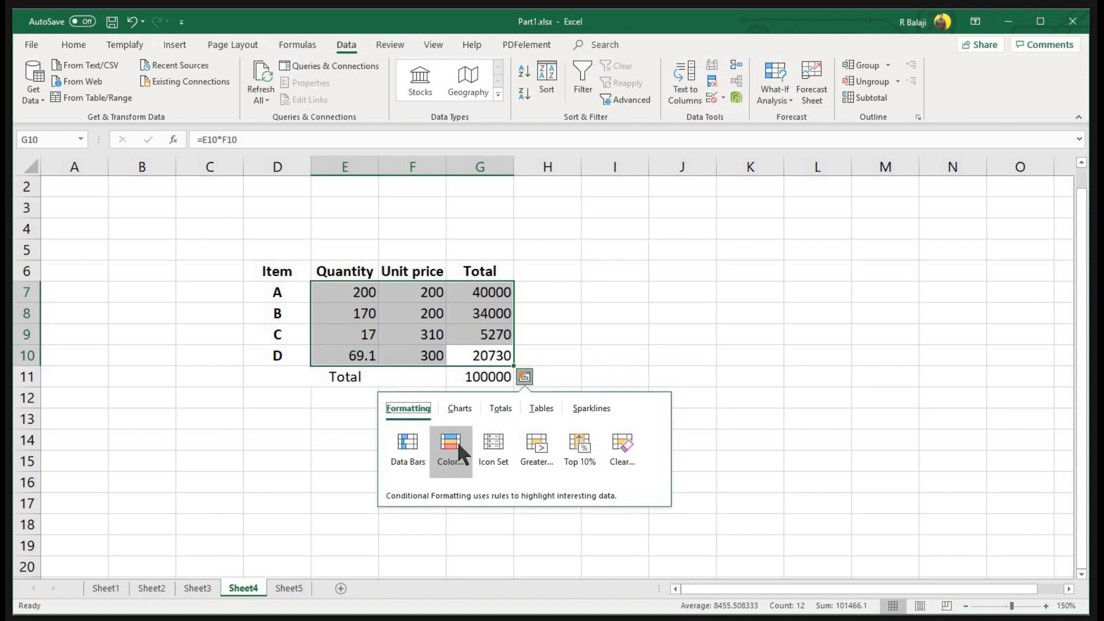
{"action": "left_click", "coordinate": [493, 444]}
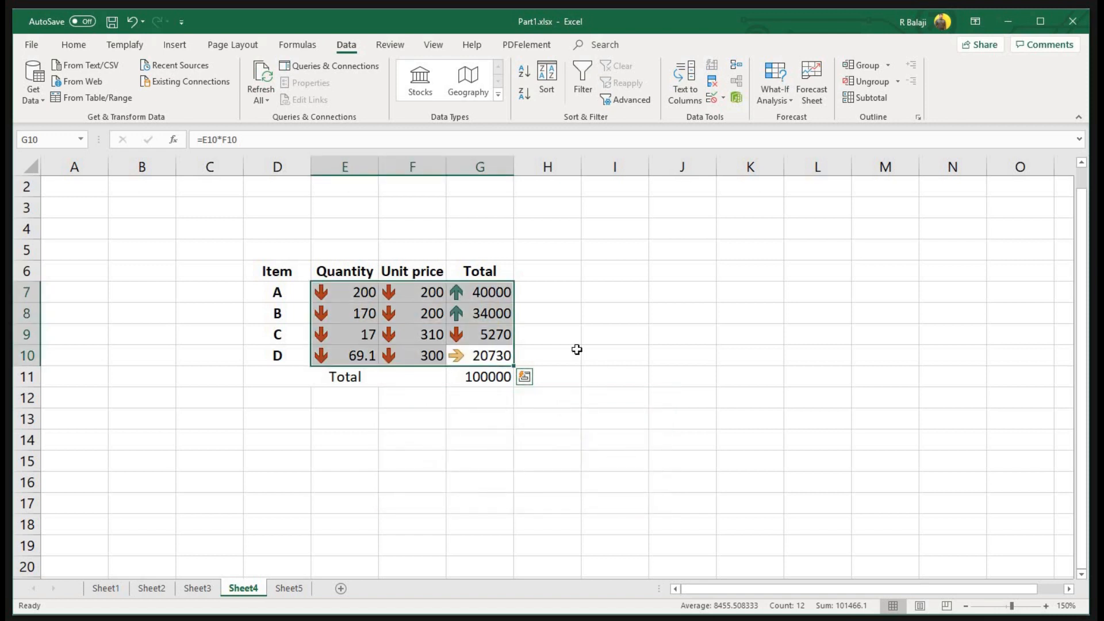
{"action": "left_click", "coordinate": [608, 338]}
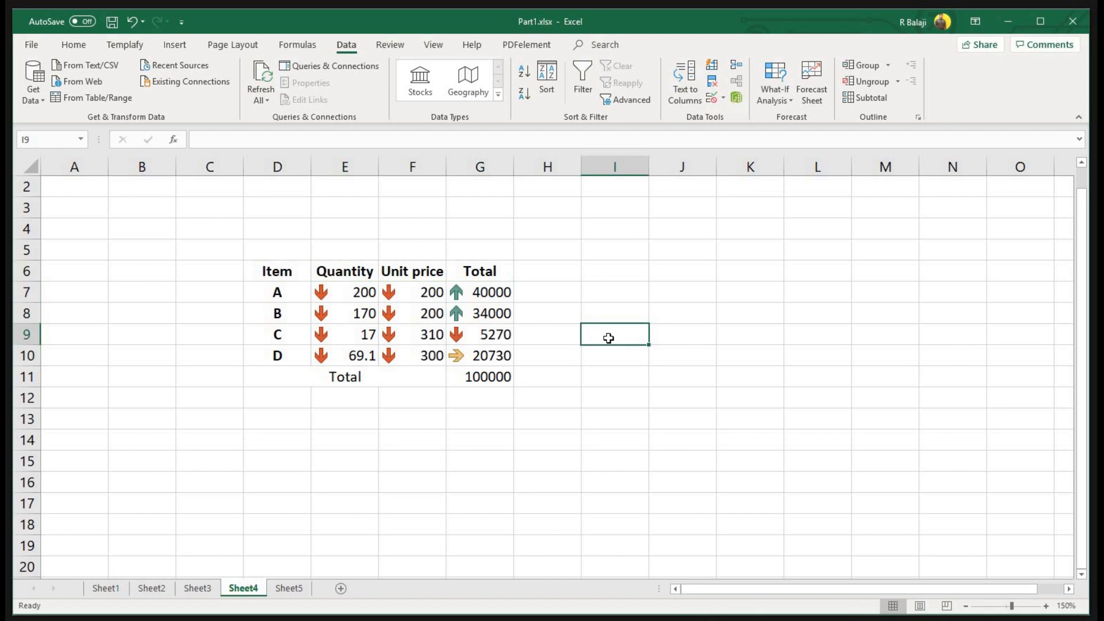
{"action": "key", "text": "alt+Tab"}
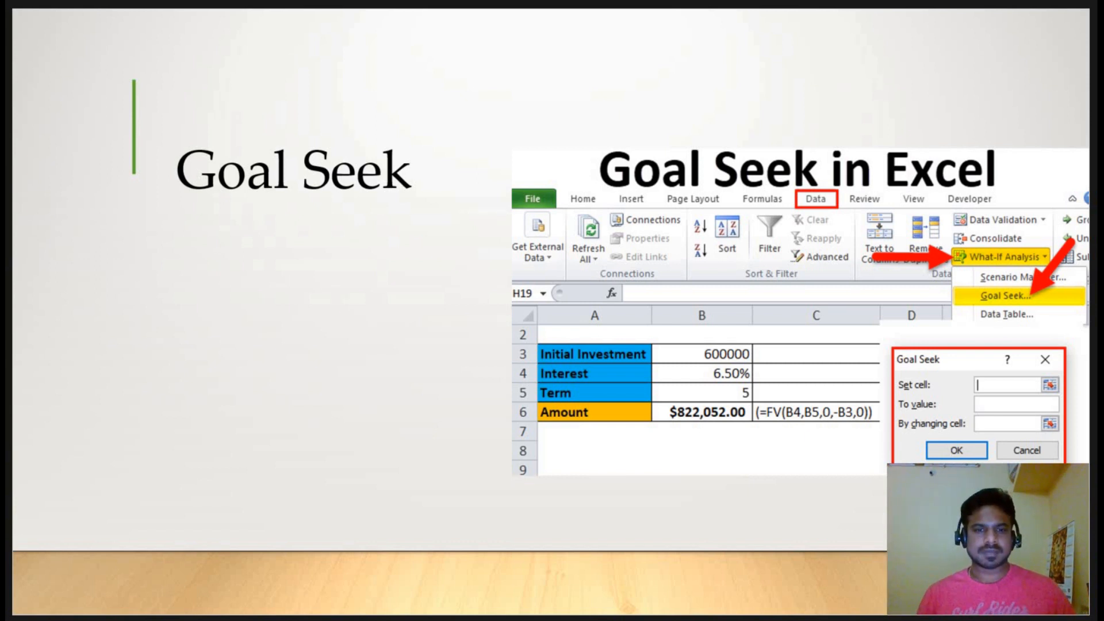
Advance to the Remove Duplicate slide and switch back to the Excel workbook
{"action": "key", "text": "Right"}
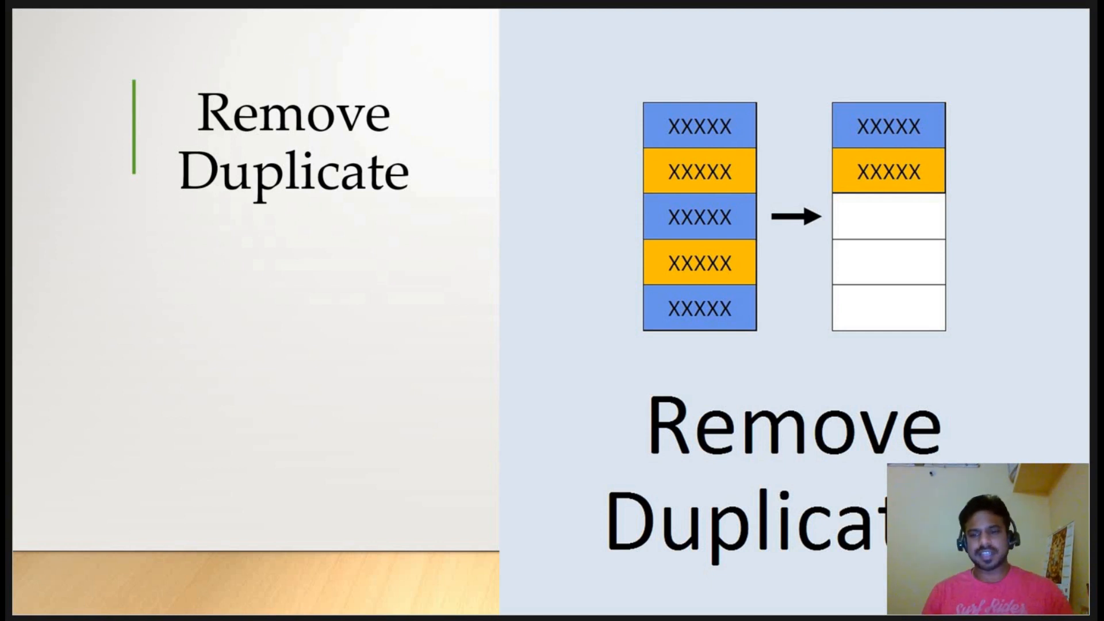
{"action": "key", "text": "alt+Tab"}
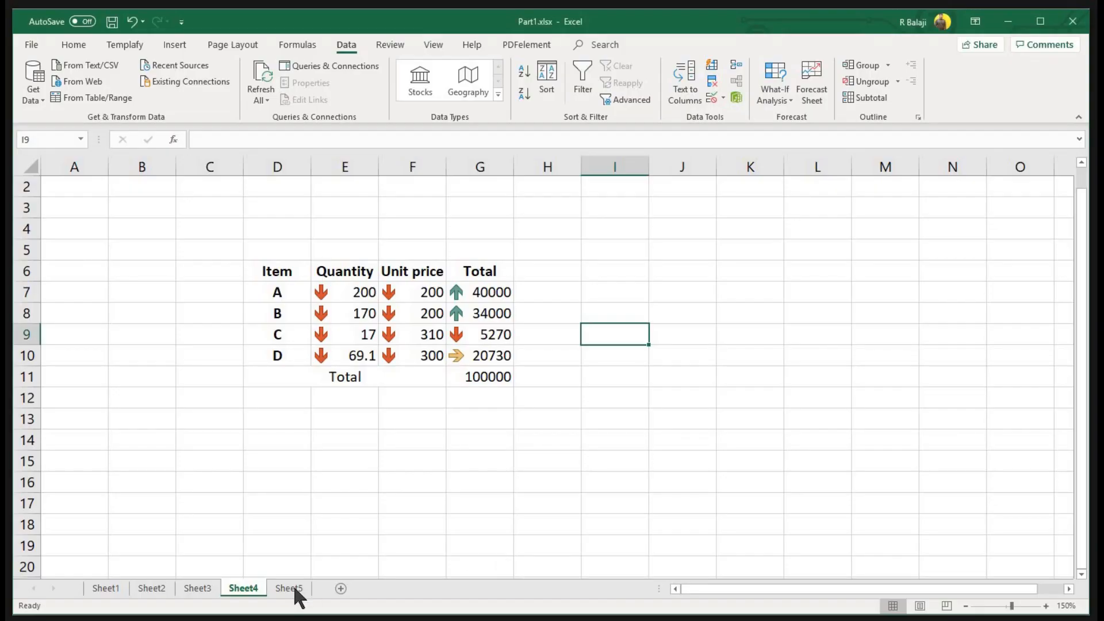
On Sheet5, change D8 to 6 and E6 to 4
{"action": "left_click", "coordinate": [293, 585]}
{"action": "left_click_drag", "start_coordinate": [178, 224], "coordinate": [405, 403]}
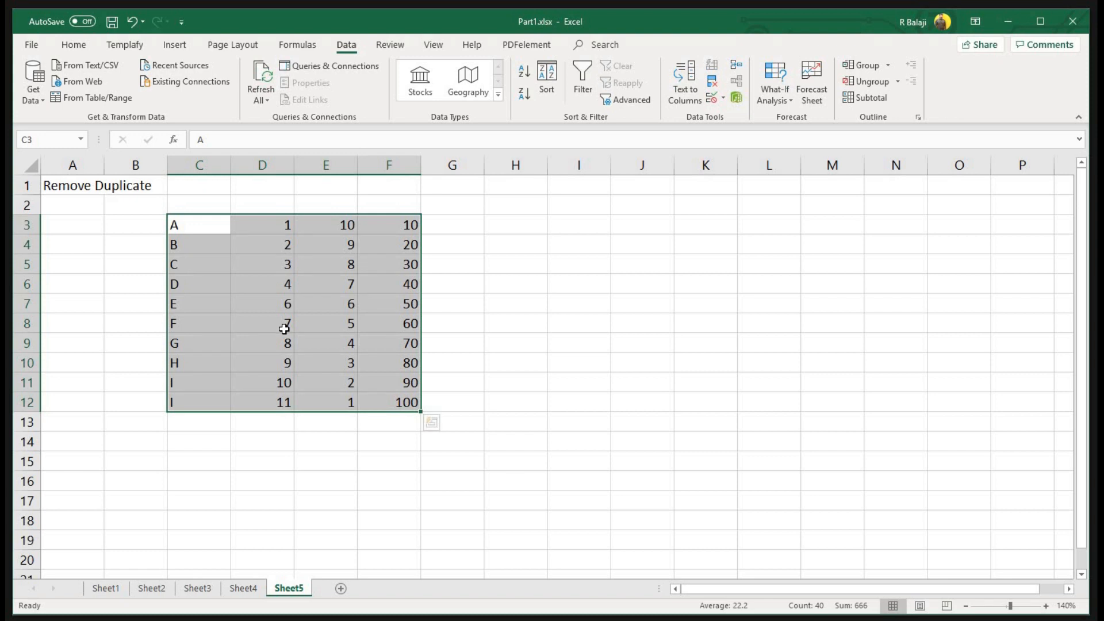
{"action": "left_click", "coordinate": [284, 328]}
{"action": "type", "text": "6"}
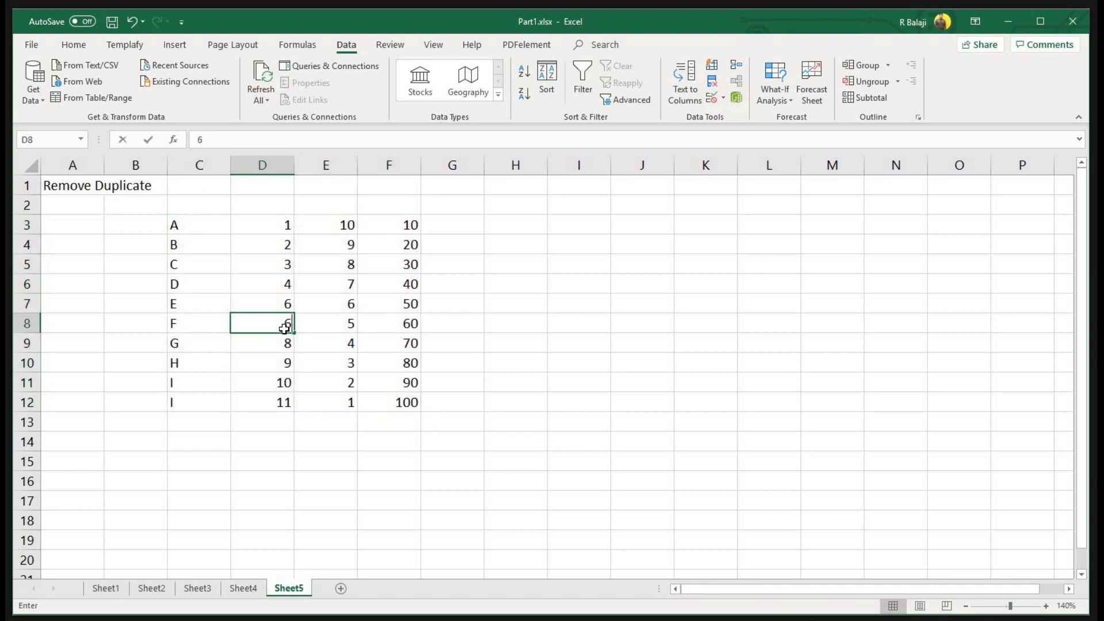
{"action": "key", "text": "Return"}
{"action": "left_click", "coordinate": [343, 284]}
{"action": "type", "text": "4"}
{"action": "key", "text": "Return"}
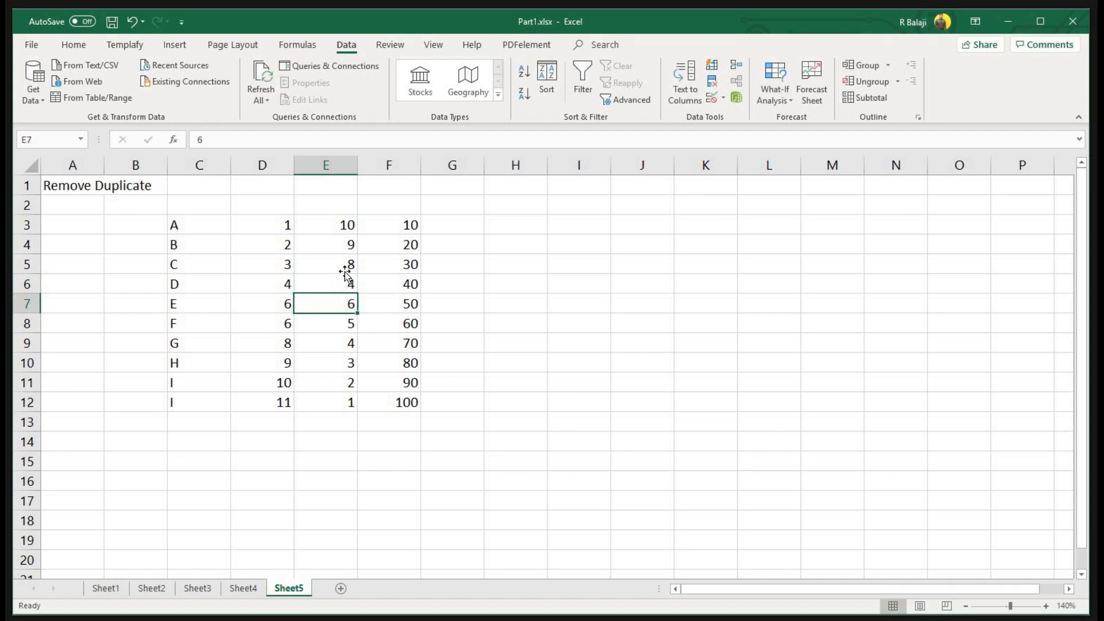
Change E5 to 4 and C8 to E, then select the table C3:F12
{"action": "left_click", "coordinate": [344, 272]}
{"action": "type", "text": "4"}
{"action": "key", "text": "Return"}
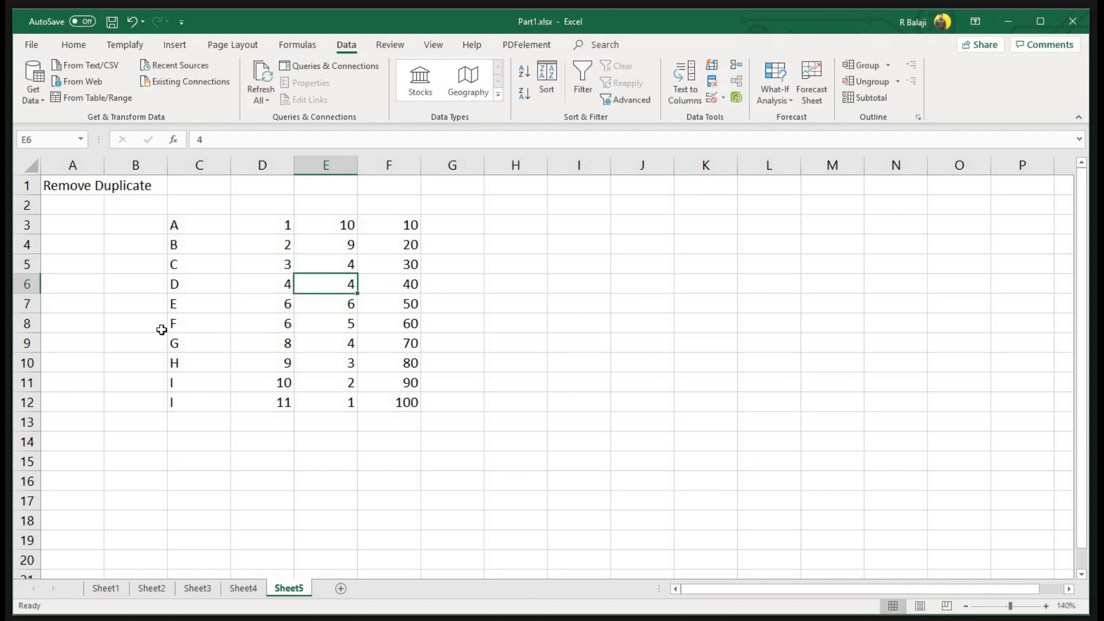
{"action": "left_click", "coordinate": [180, 323]}
{"action": "type", "text": "E"}
{"action": "key", "text": "Return"}
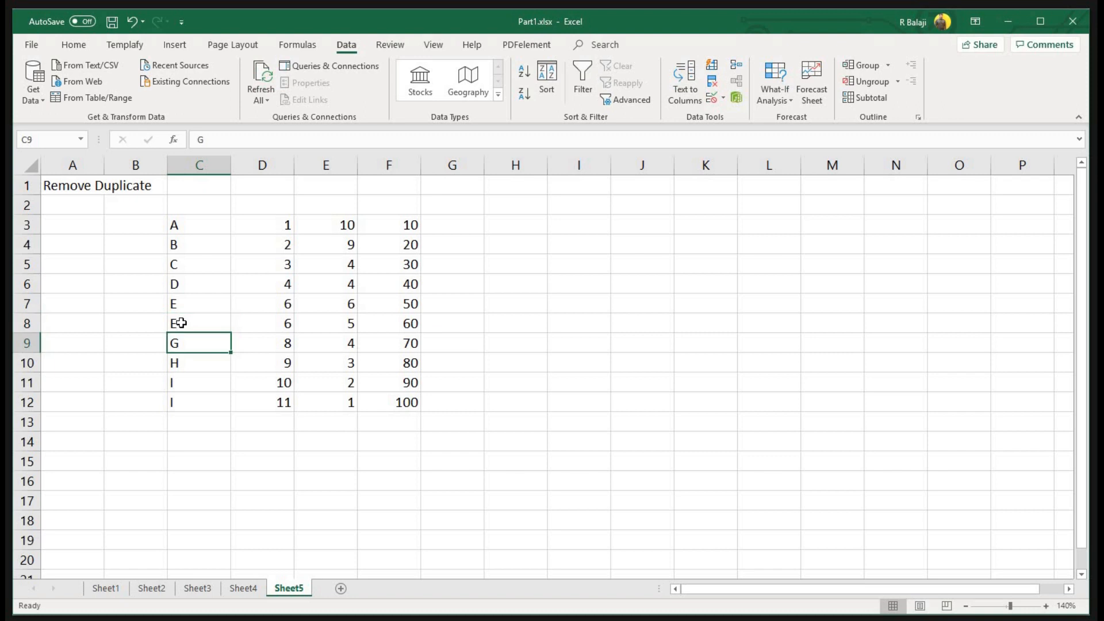
{"action": "left_click_drag", "start_coordinate": [212, 218], "coordinate": [382, 330]}
{"action": "left_click_drag", "start_coordinate": [405, 400], "coordinate": [406, 400]}
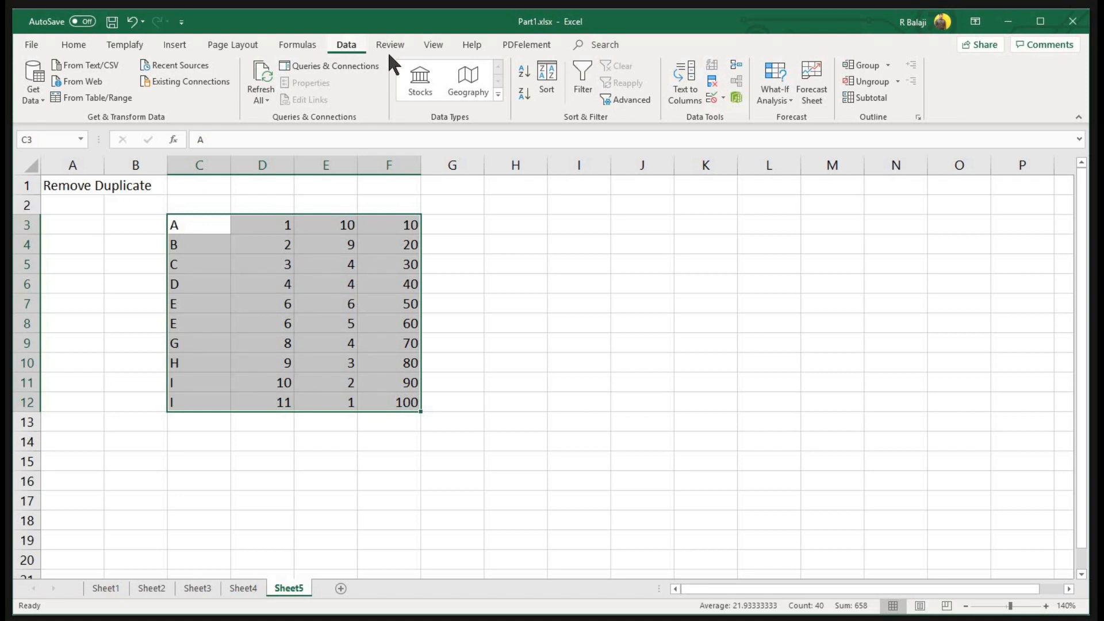
Run Remove Duplicates on C3:F12 with columns D, E and F unchecked, deleting 2 repeated rows
{"action": "left_click", "coordinate": [712, 81]}
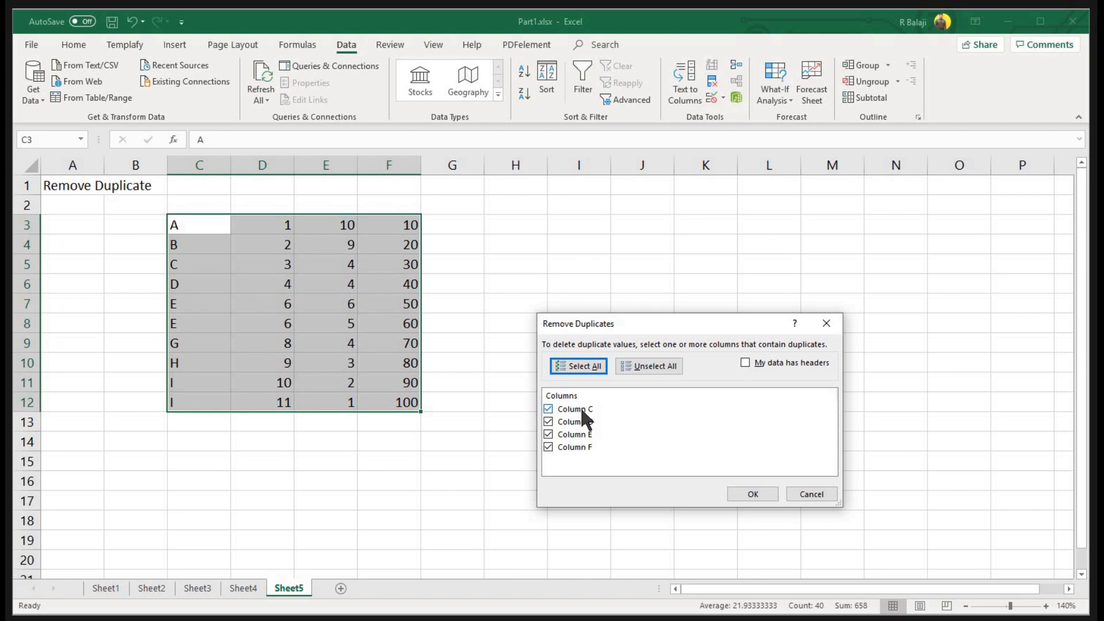
{"action": "left_click", "coordinate": [581, 426]}
{"action": "left_click", "coordinate": [581, 434]}
{"action": "left_click", "coordinate": [582, 446]}
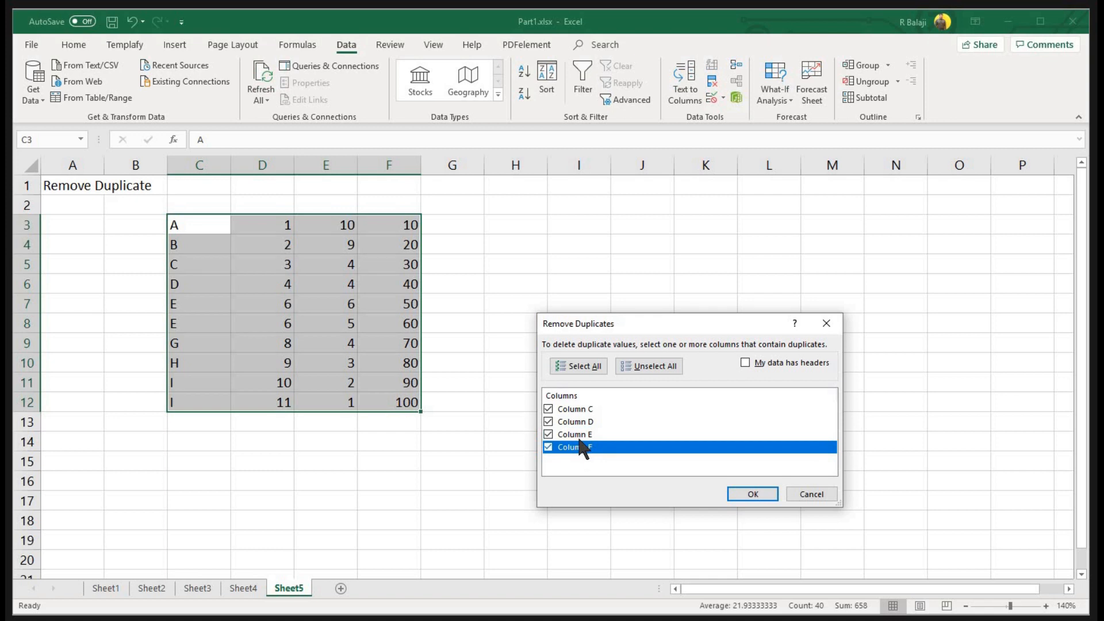
{"action": "left_click", "coordinate": [545, 447]}
{"action": "left_click", "coordinate": [548, 434]}
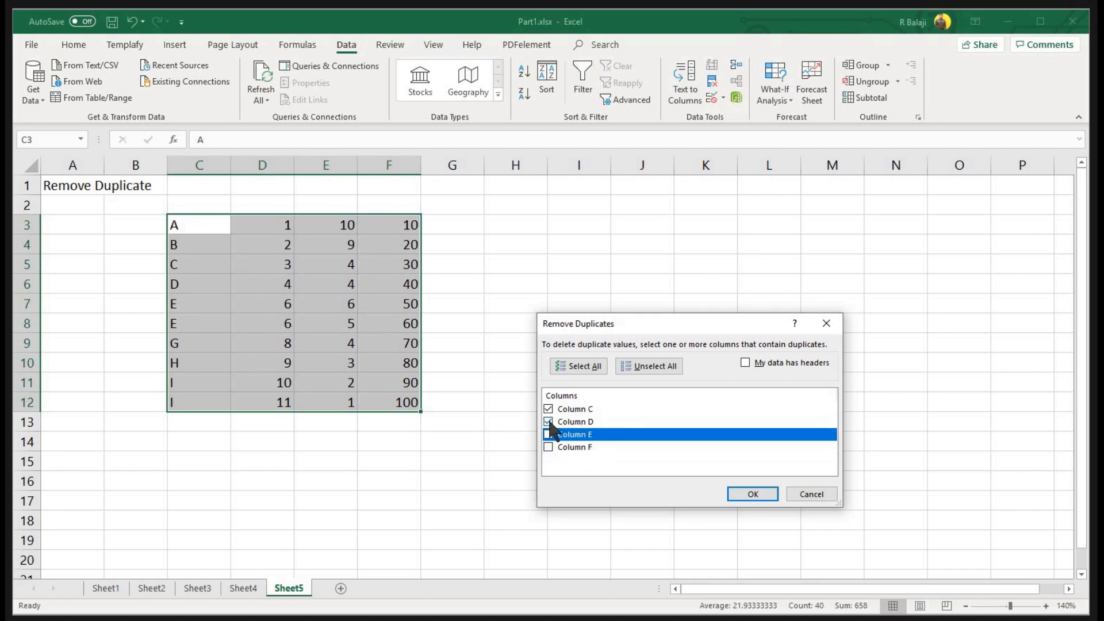
{"action": "left_click", "coordinate": [547, 422]}
{"action": "left_click", "coordinate": [751, 494]}
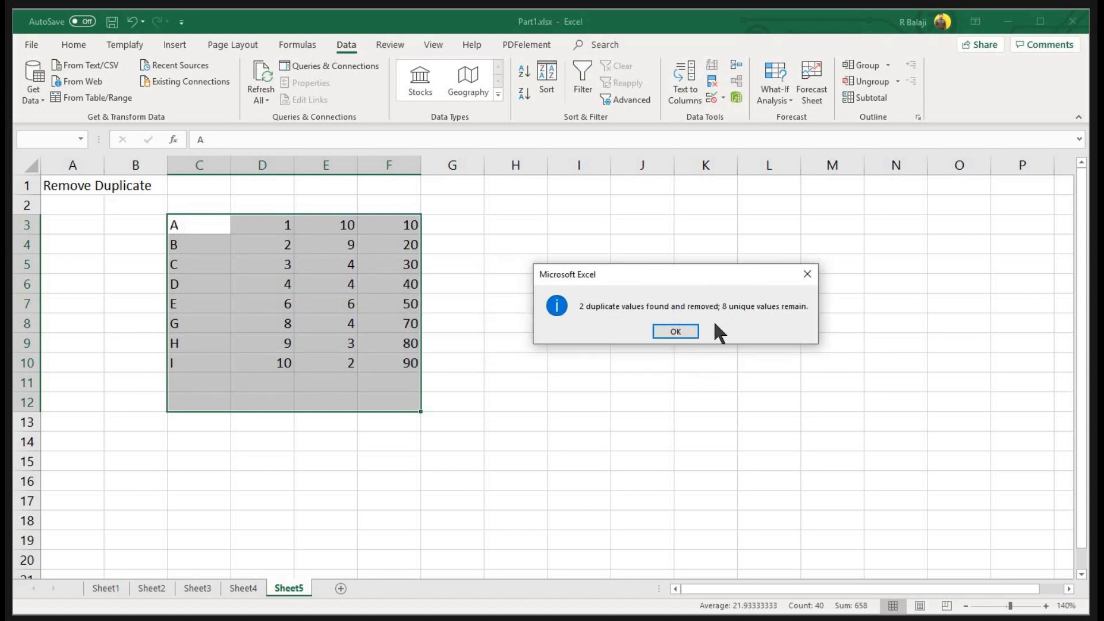
{"action": "left_click", "coordinate": [676, 331]}
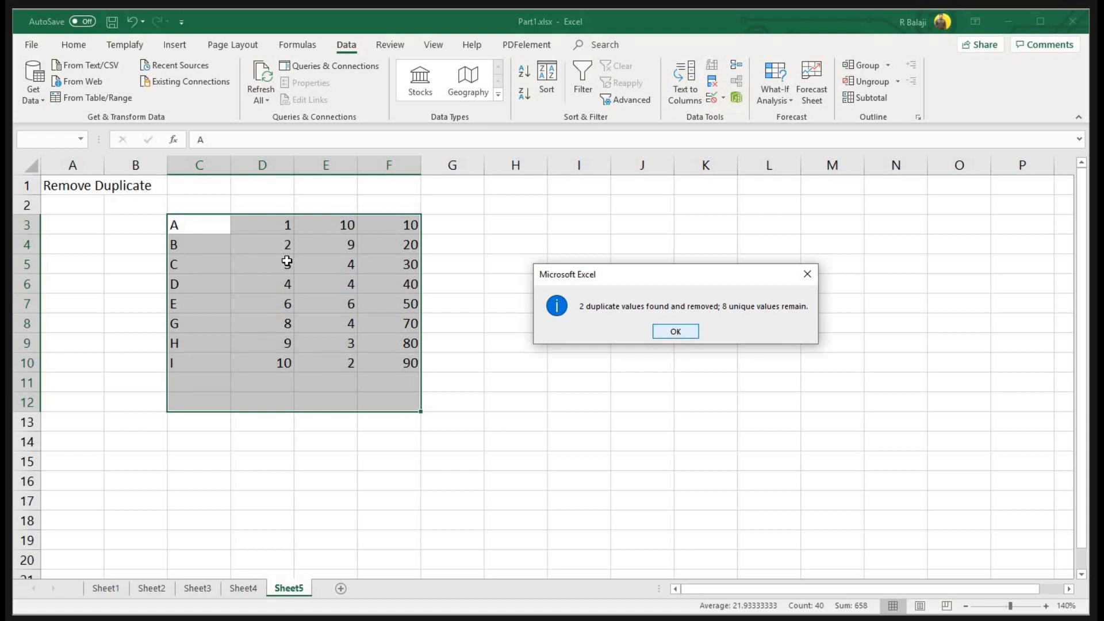
{"action": "left_click", "coordinate": [205, 224]}
{"action": "left_click_drag", "start_coordinate": [226, 344], "coordinate": [227, 365]}
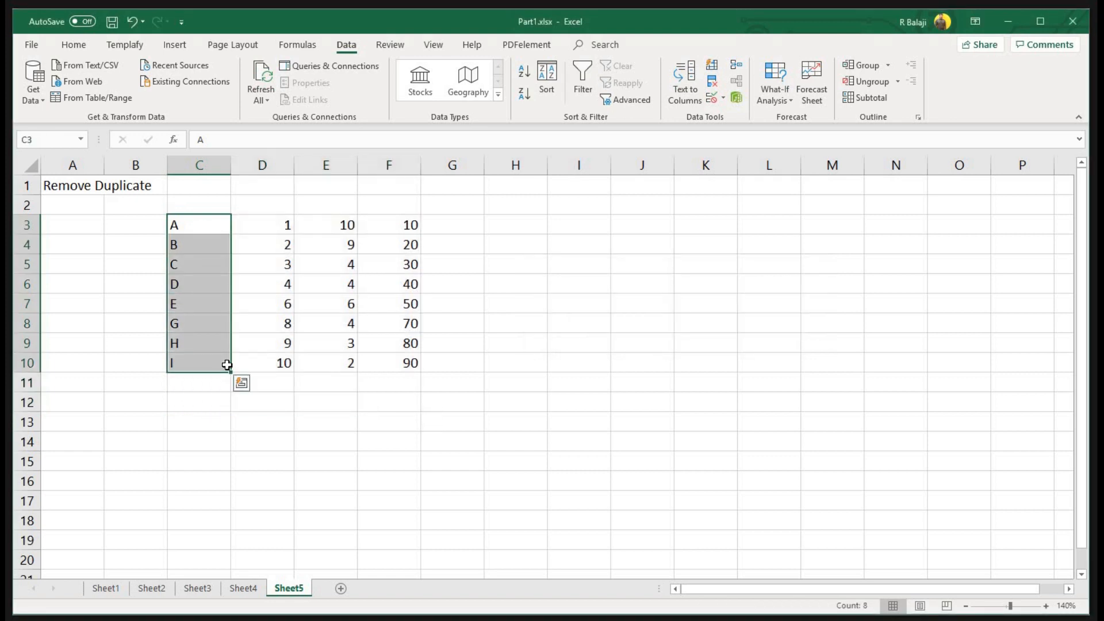